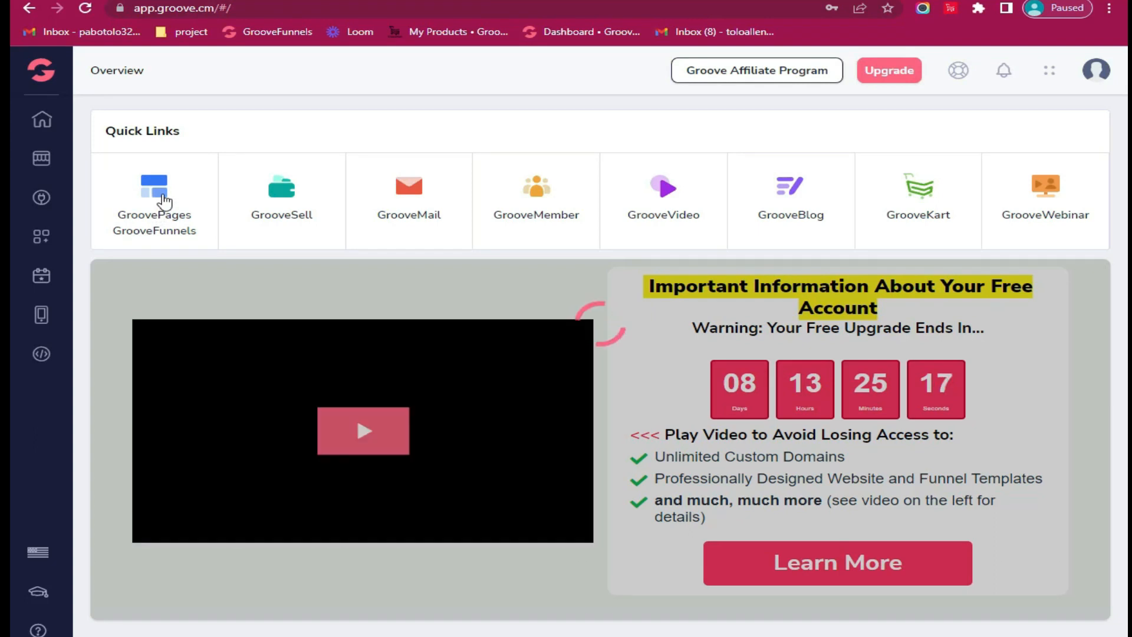
Create a new GroovePages site from the Blank Template and name it DMIT.
click(154, 200)
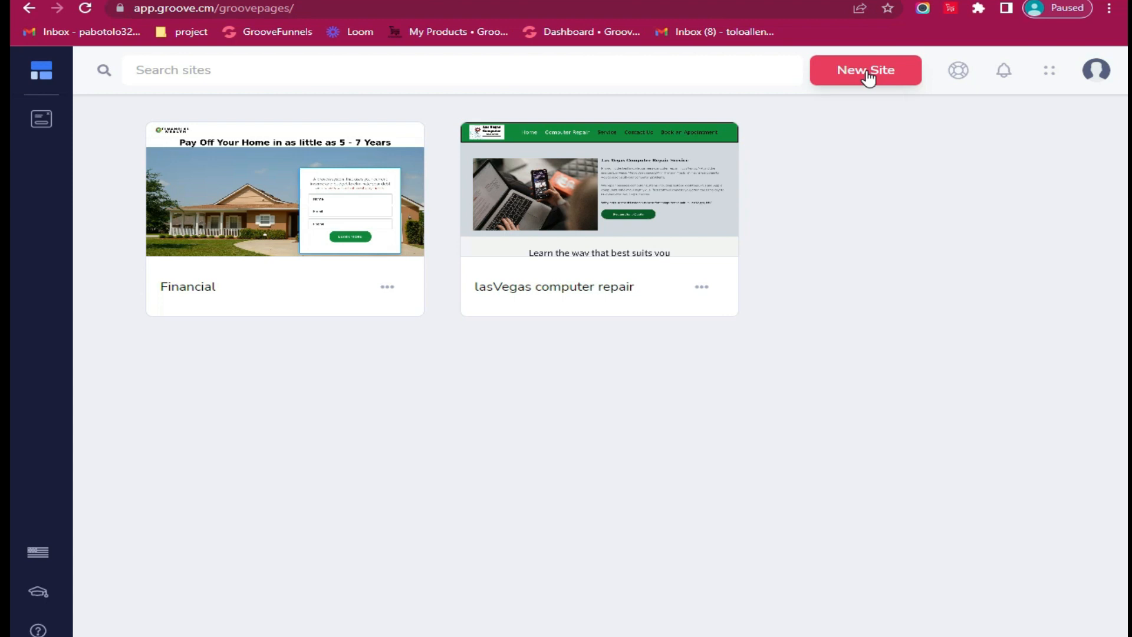
click(868, 76)
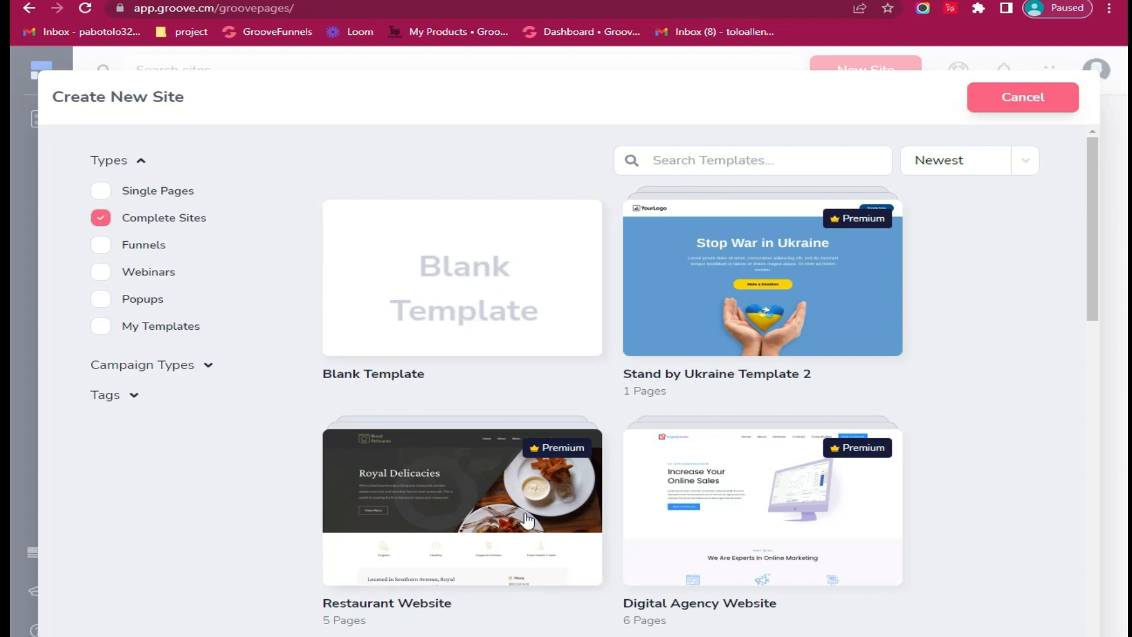
drag(1097, 257, 1127, 247)
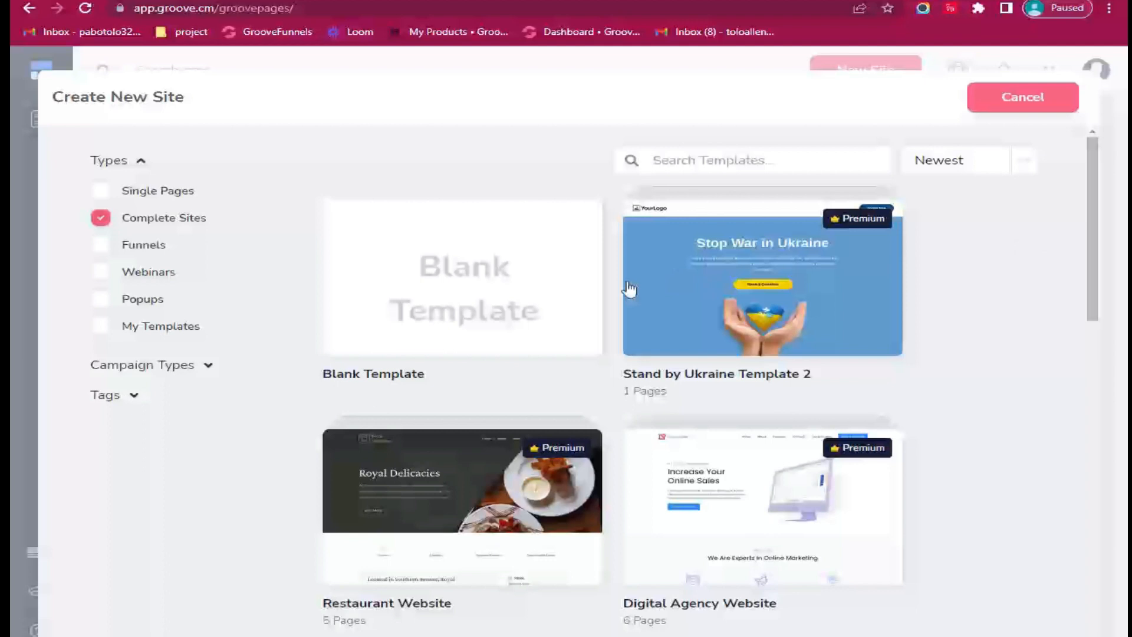
click(463, 301)
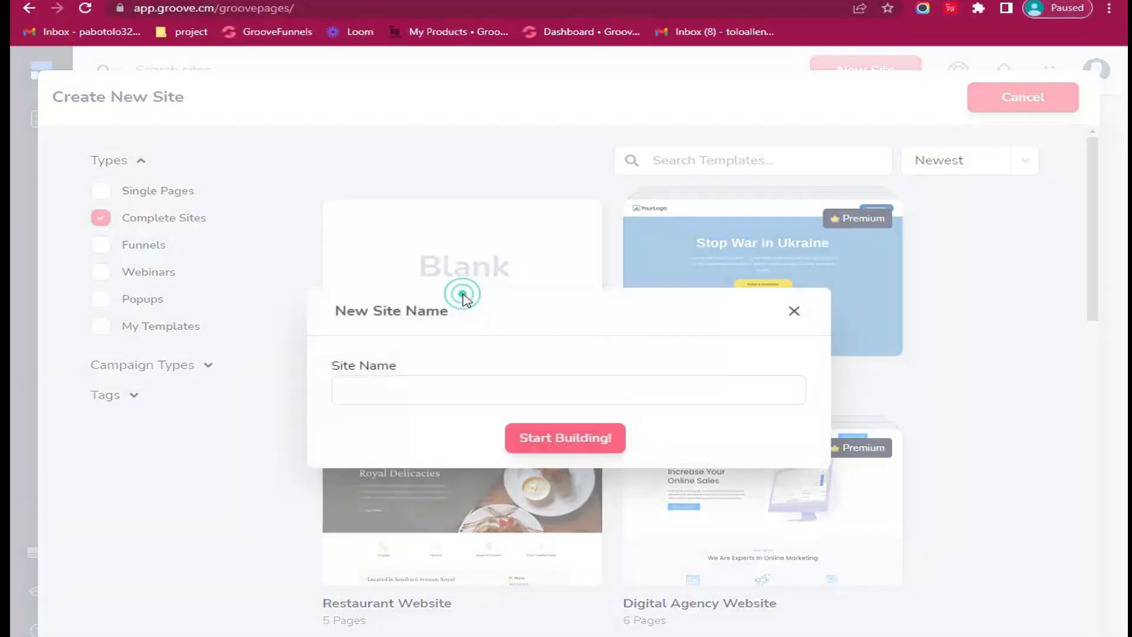
click(373, 394)
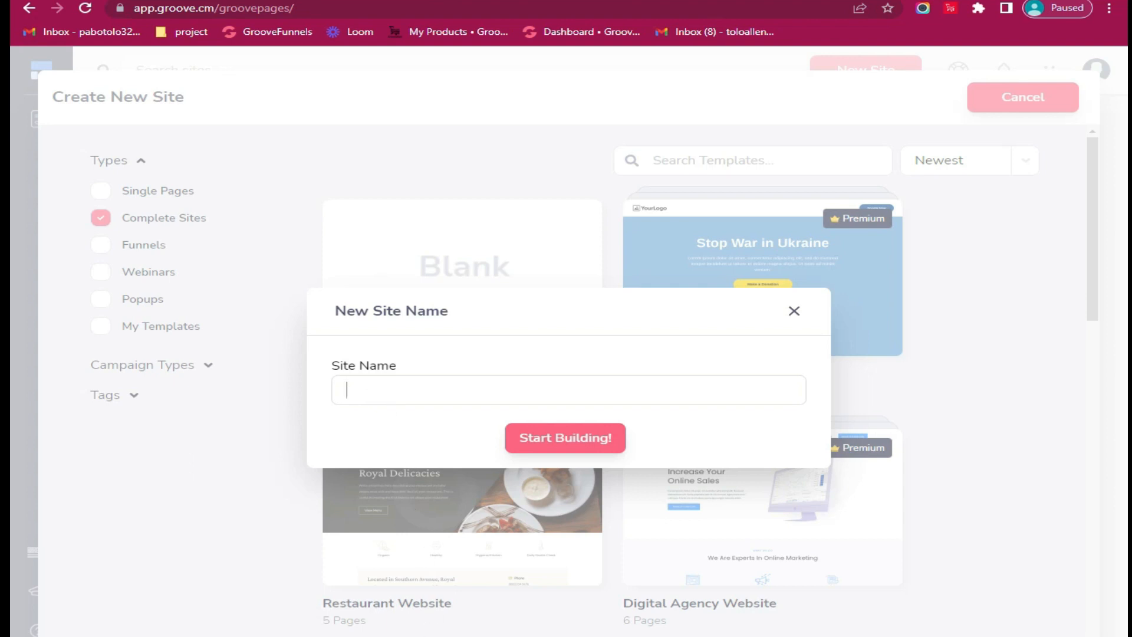
mouse_move(419, 636)
click(384, 388)
click(560, 439)
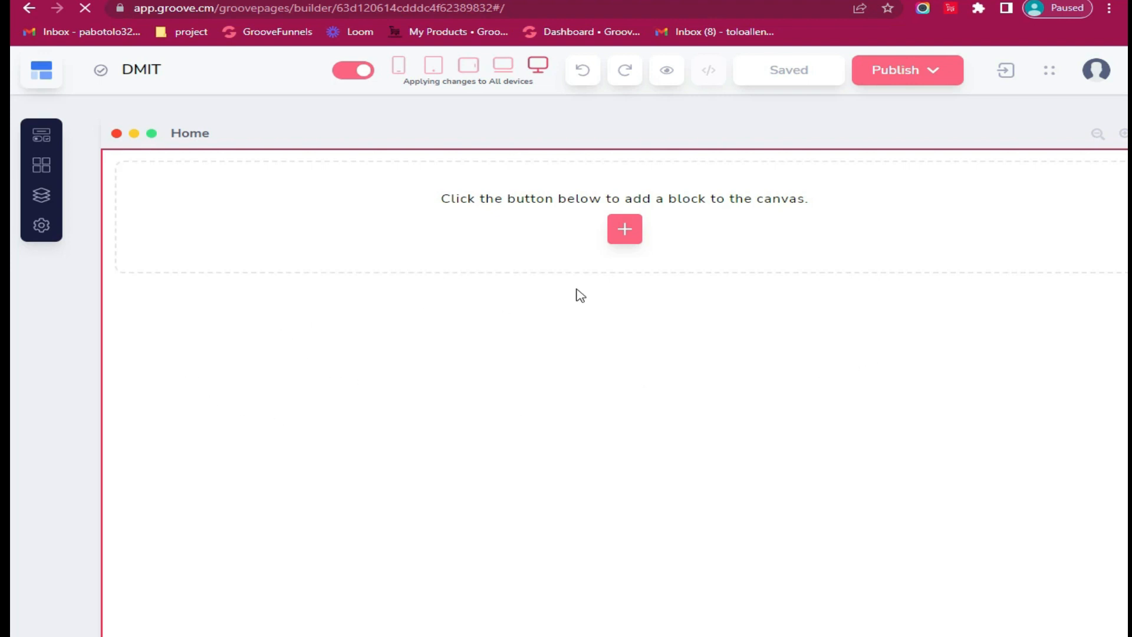
Add the blue navigation bar block with a logo and four links to the Home page canvas.
click(625, 230)
scroll(279, 391, down, 2)
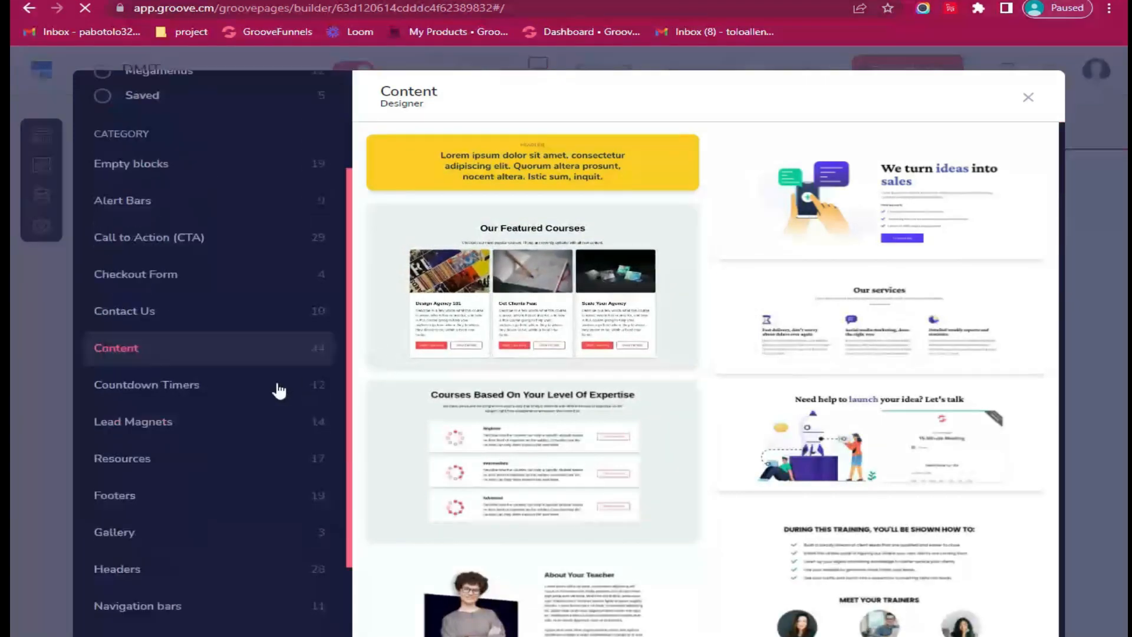
scroll(273, 389, down, 3)
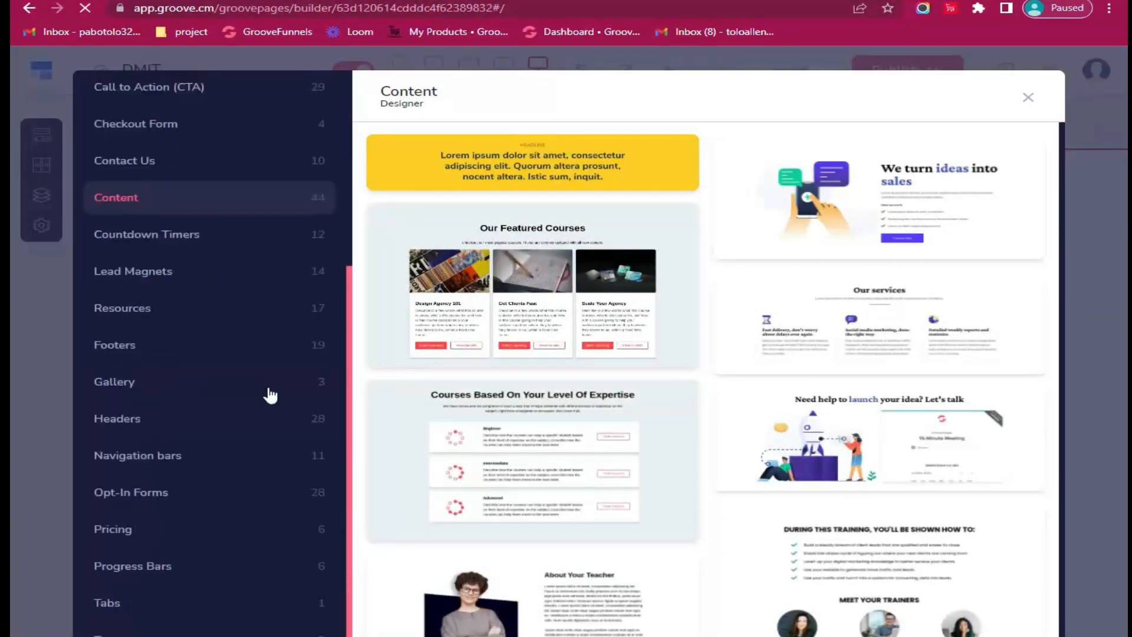
click(157, 460)
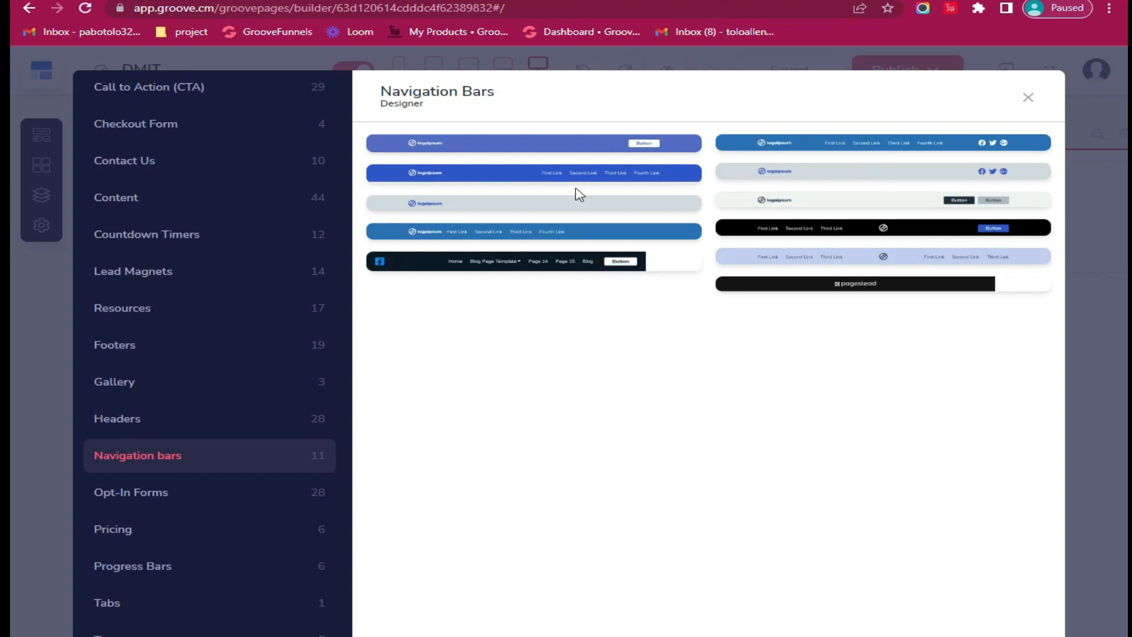
click(529, 180)
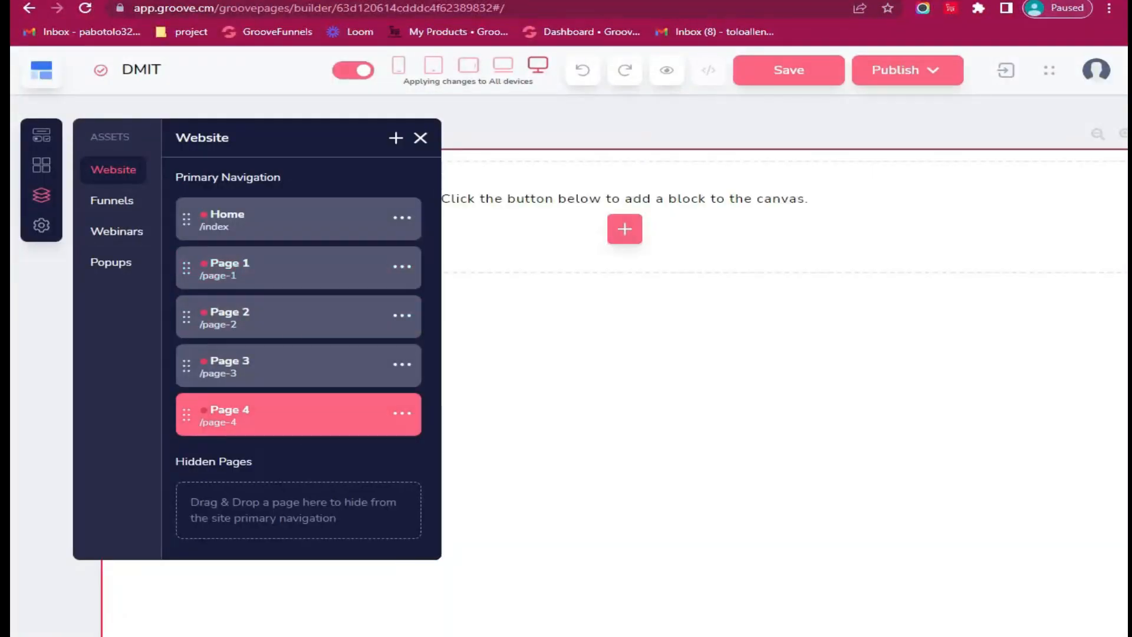
Rename Page 4 as CONTACT and set its page URL to contact.
click(551, 210)
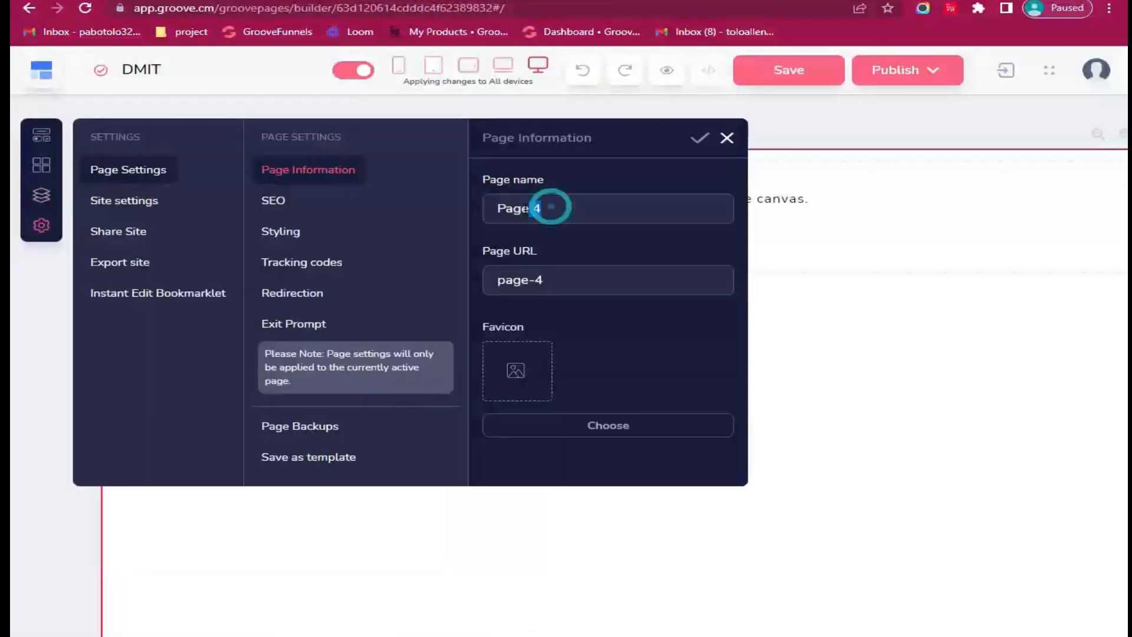
key(ctrl+a)
text(co)
key(BackSpace)
key(BackSpace)
text(CONTACT)
drag(545, 280, 497, 283)
text(contact)
click(700, 139)
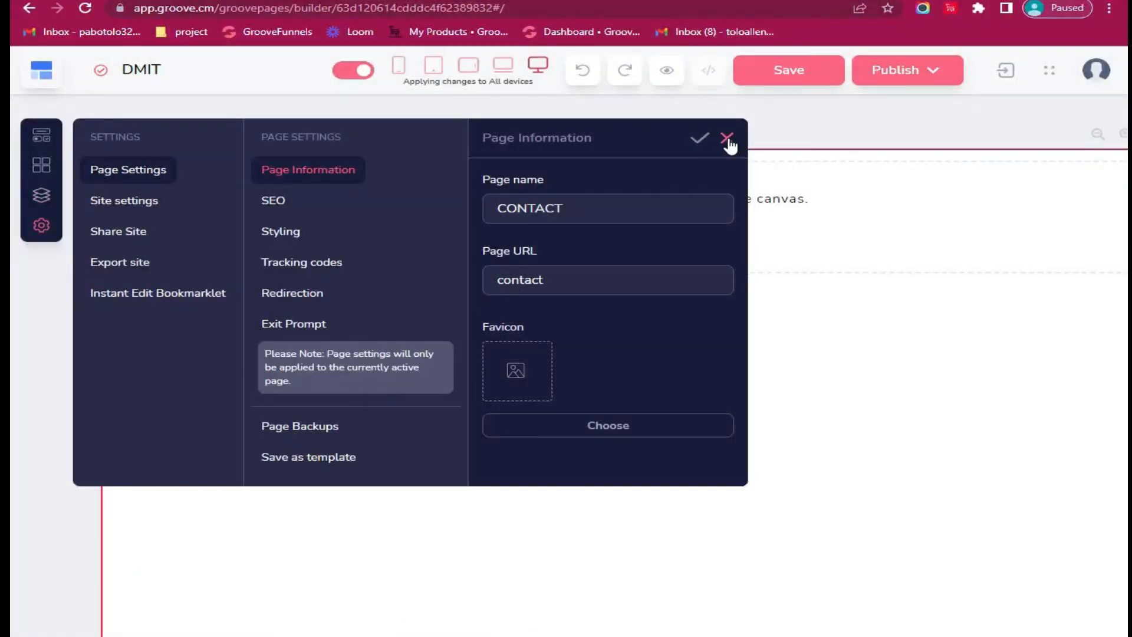
click(728, 139)
Rename Page 3 as About Us with the page URL aboutus.
click(41, 225)
click(728, 140)
click(41, 195)
click(42, 226)
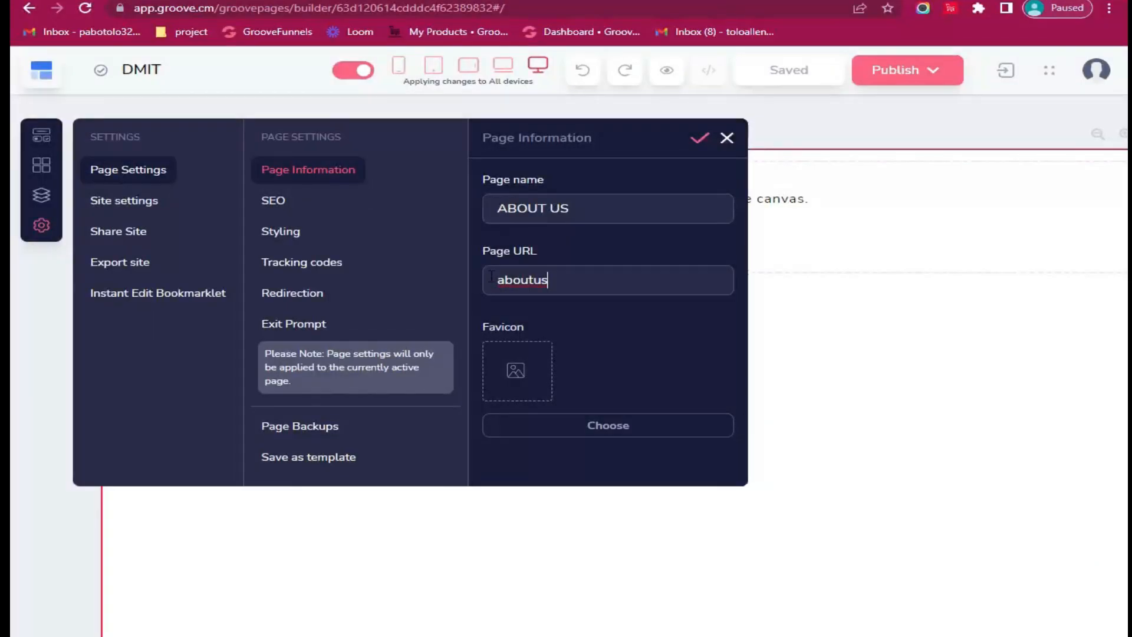
key(ctrl+a)
text(About Us)
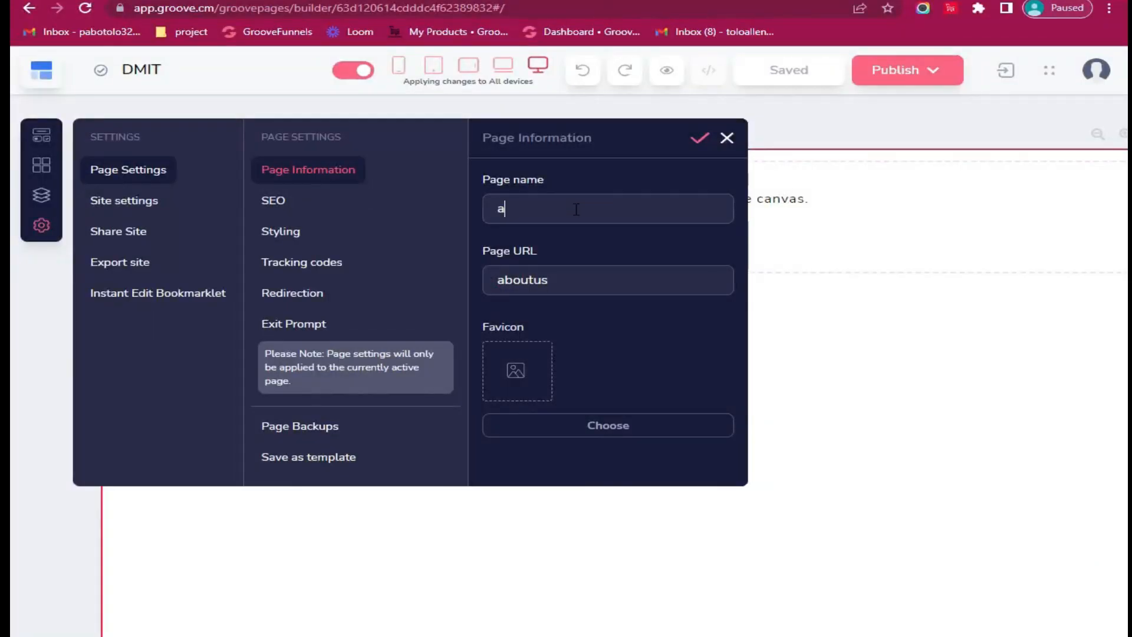
click(699, 137)
Change the CONTACT page's name to Contact and save the site.
click(41, 194)
click(272, 421)
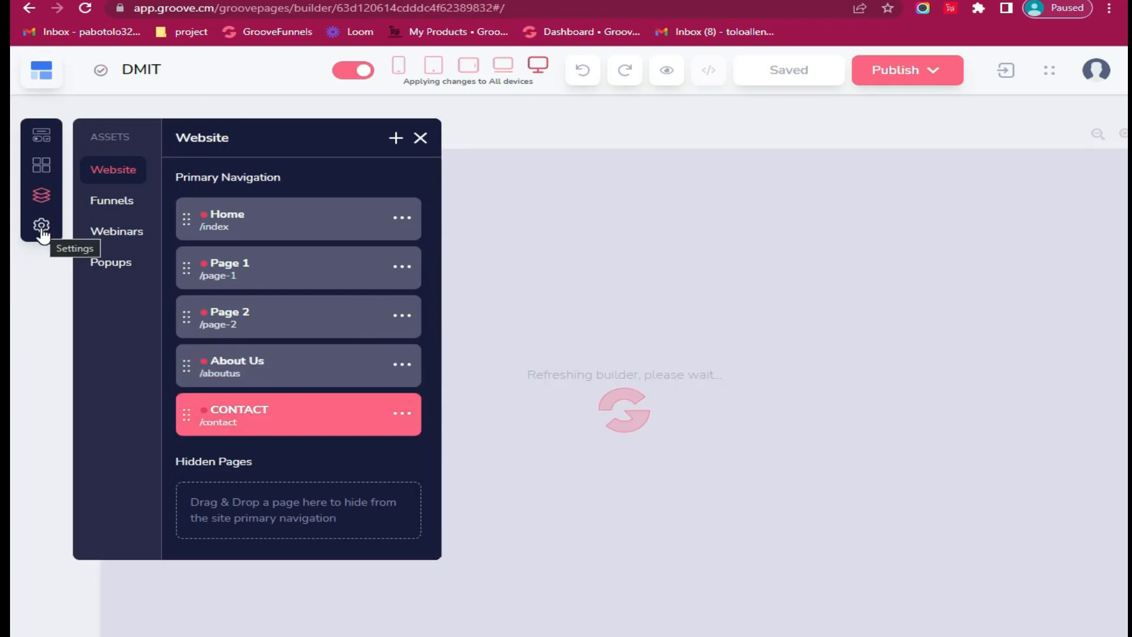
click(41, 226)
click(574, 208)
key(BackSpace)
key(BackSpace)
key(BackSpace)
key(BackSpace)
key(BackSpace)
key(BackSpace)
text(ontact)
click(700, 138)
click(800, 73)
Rename Page 2 as Community and set its page URL to community.
click(41, 195)
click(267, 320)
click(43, 226)
triple_click(608, 280)
text(community)
click(700, 138)
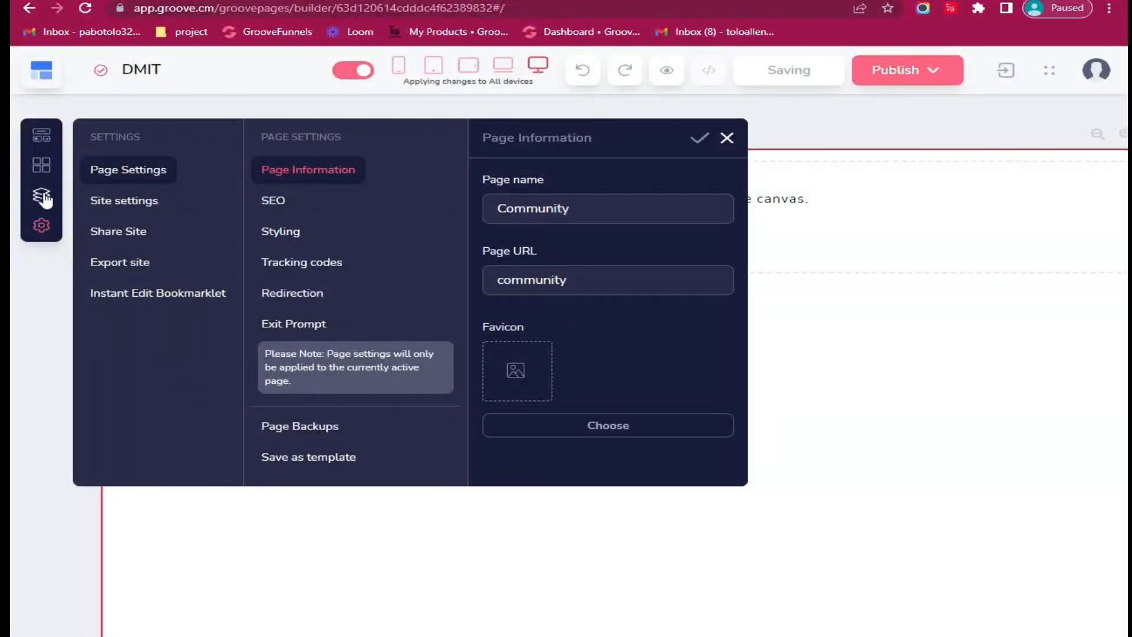
Rename Page 1 as Service and Capabilities and set its page URL to serviceandcapabilities.
click(41, 195)
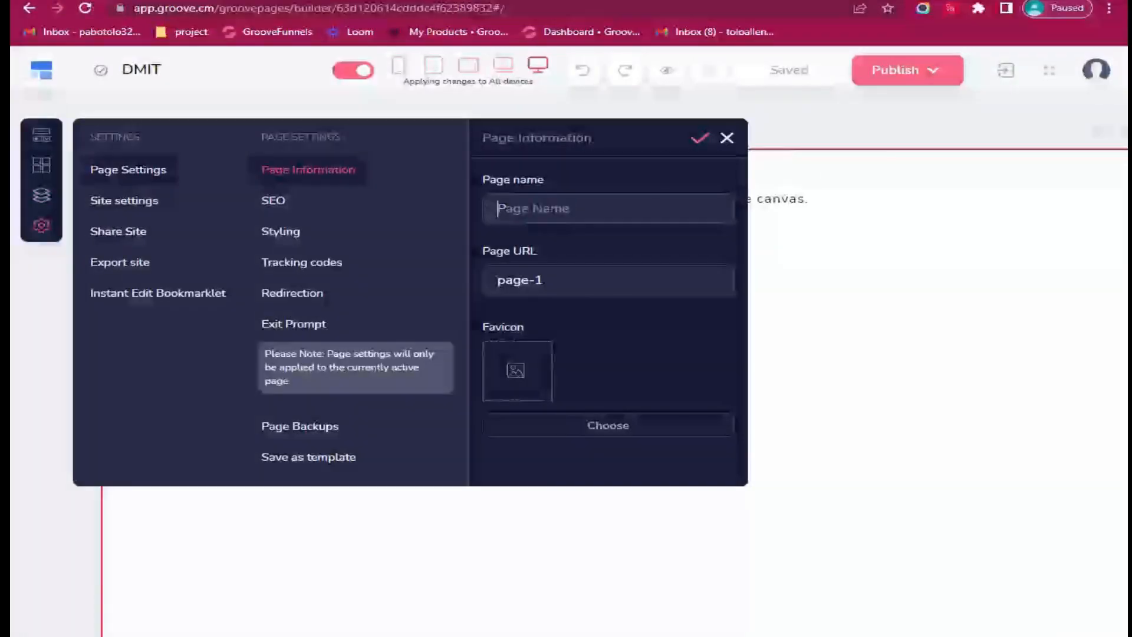
text(Service and Capabilities)
triple_click(555, 281)
text(serviceandcapabilities)
click(701, 138)
Return to the Home page and close the website page list.
click(41, 194)
click(228, 215)
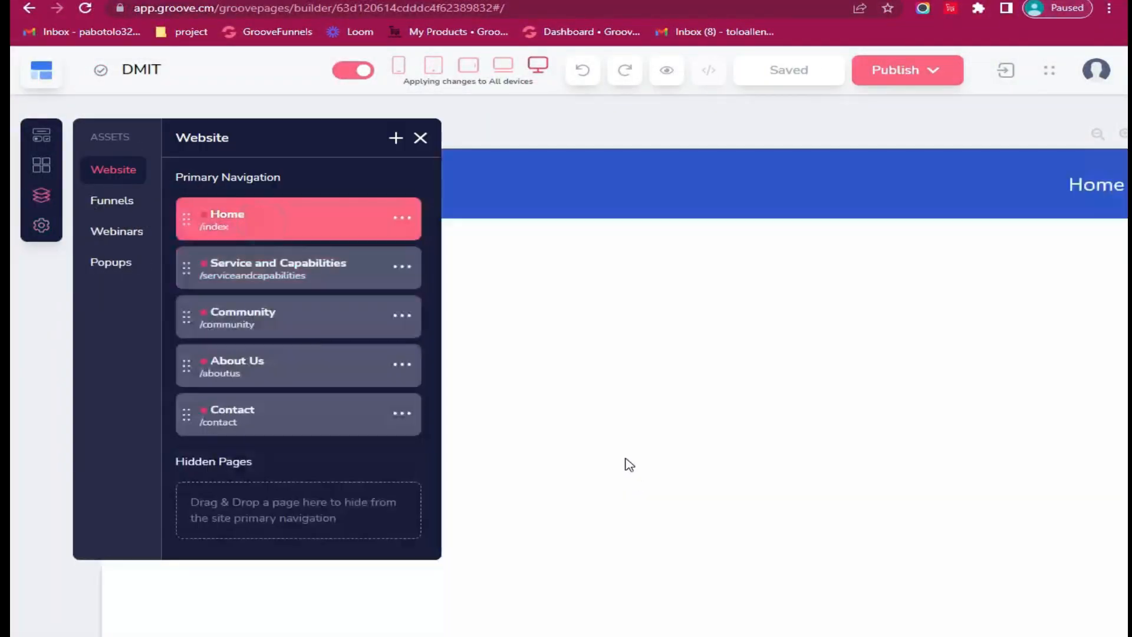
click(637, 481)
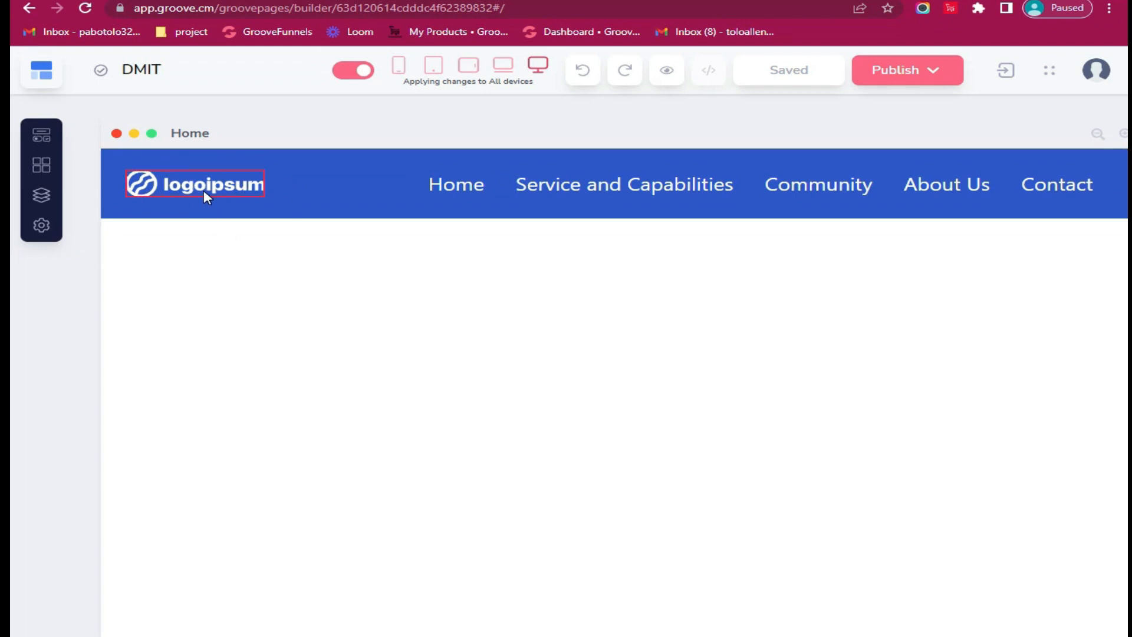
Replace the navigation bar's placeholder logo with the hands-and-phone chat illustration from the image library.
click(197, 190)
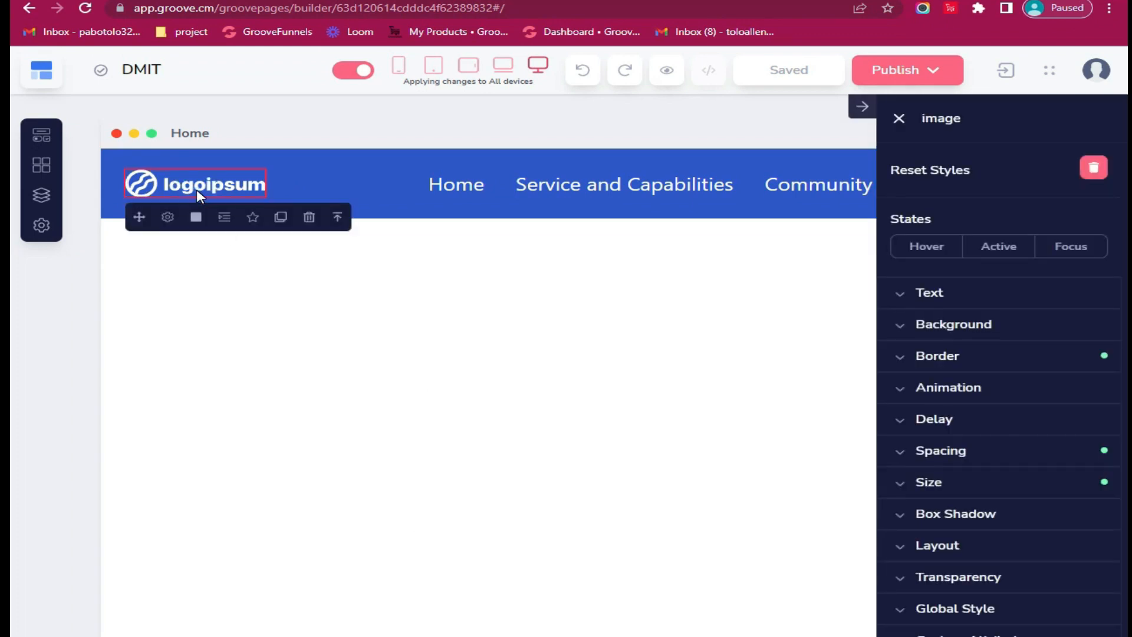
click(168, 219)
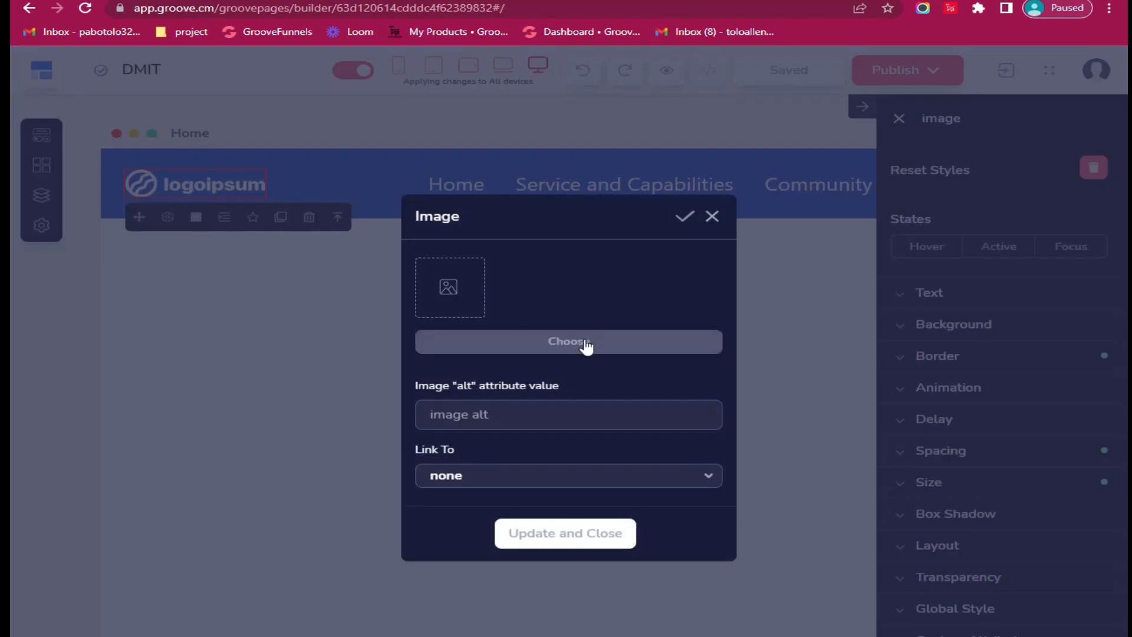
click(584, 342)
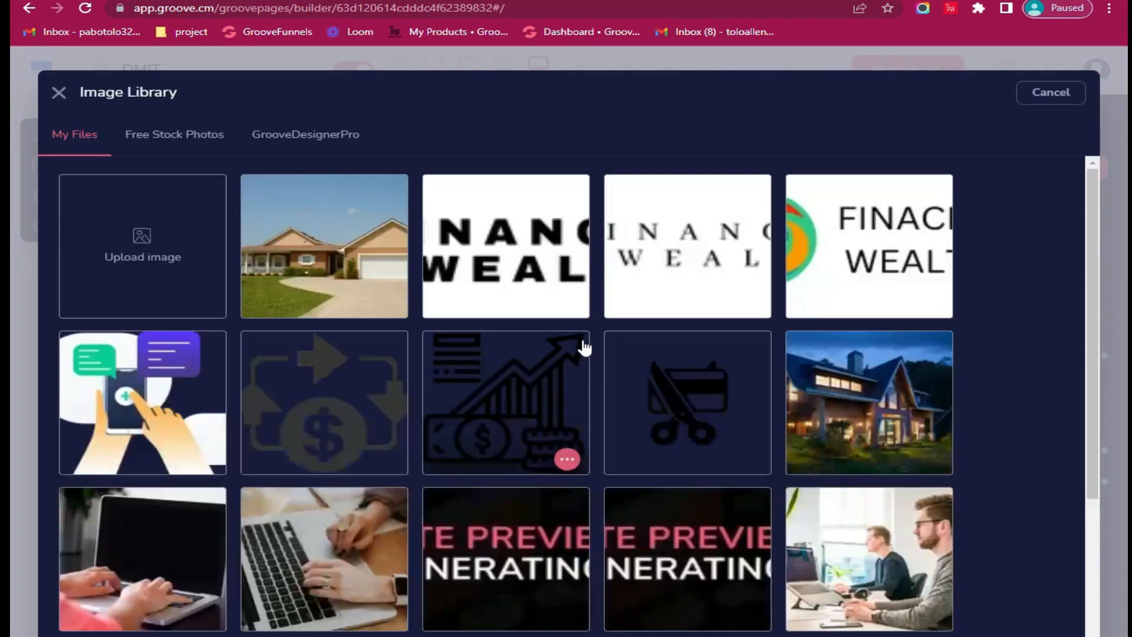
click(146, 399)
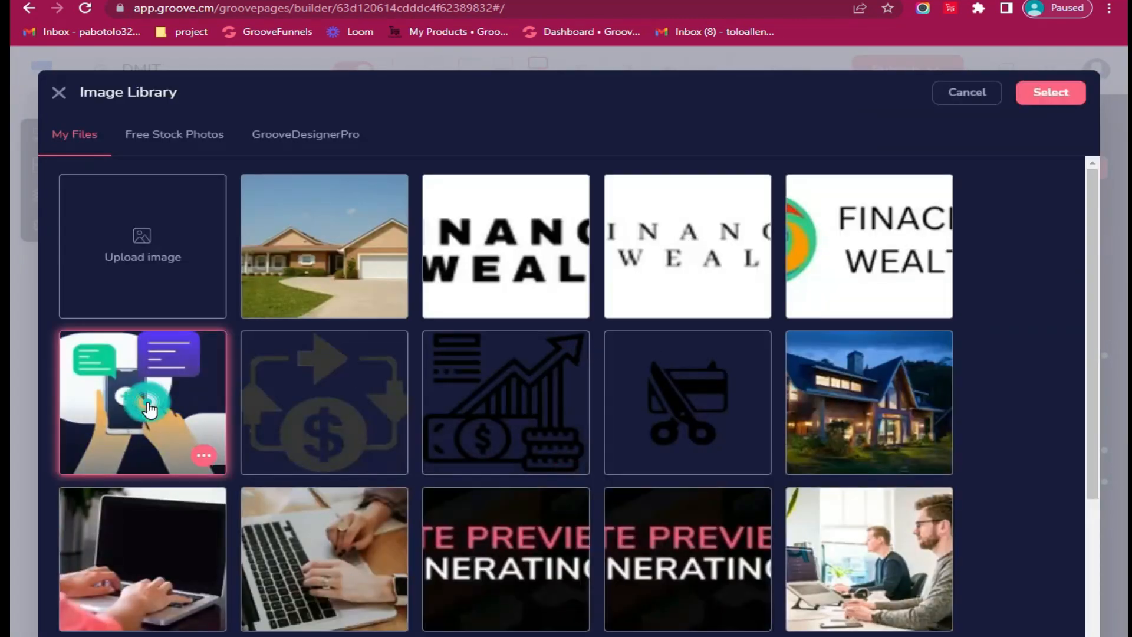
click(1054, 96)
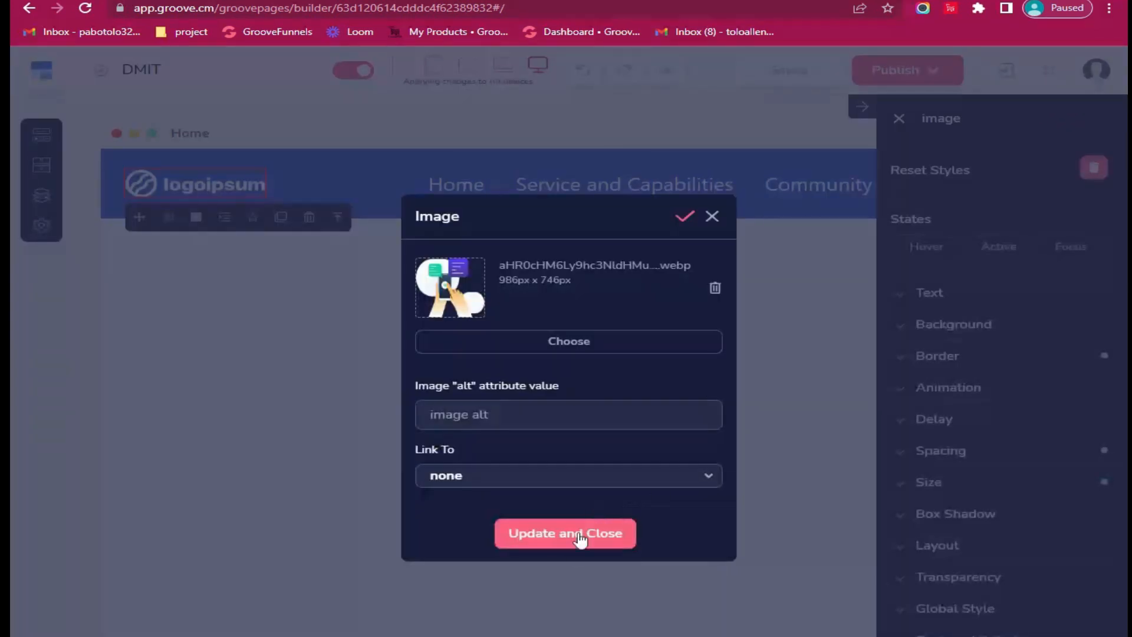
click(557, 549)
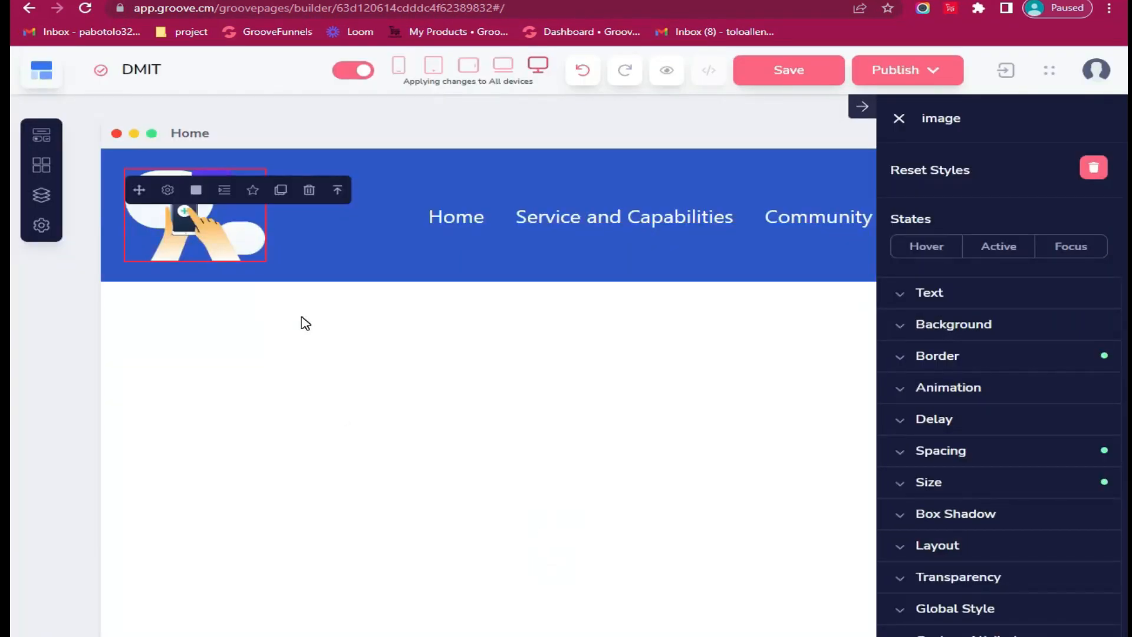
Set the navigation block's top and bottom padding to 0 and save the site.
click(363, 272)
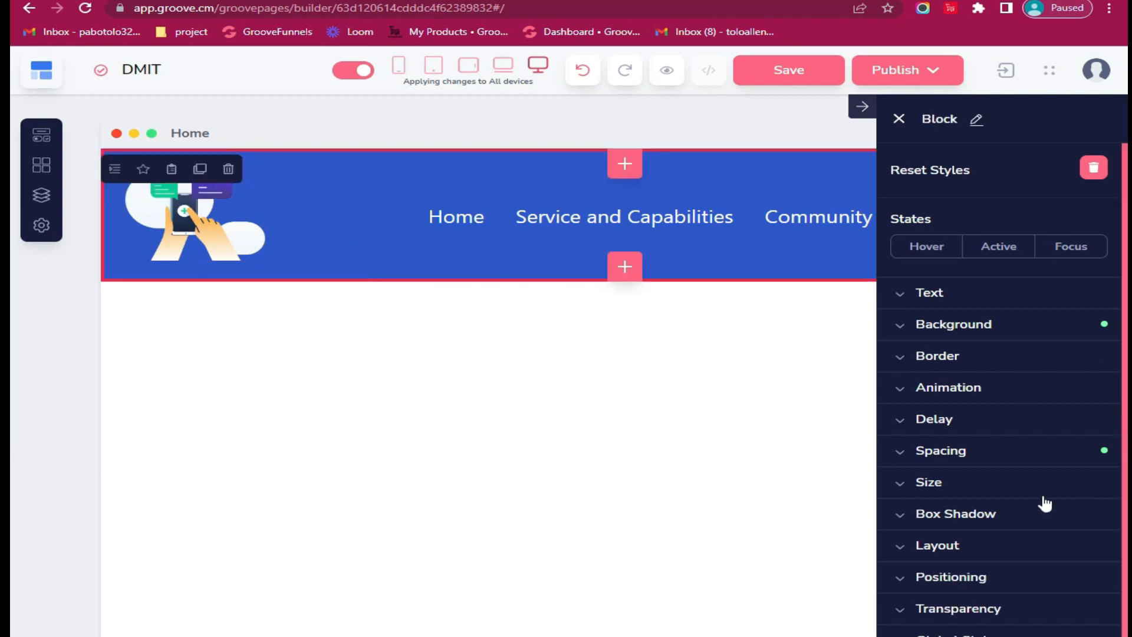
click(961, 455)
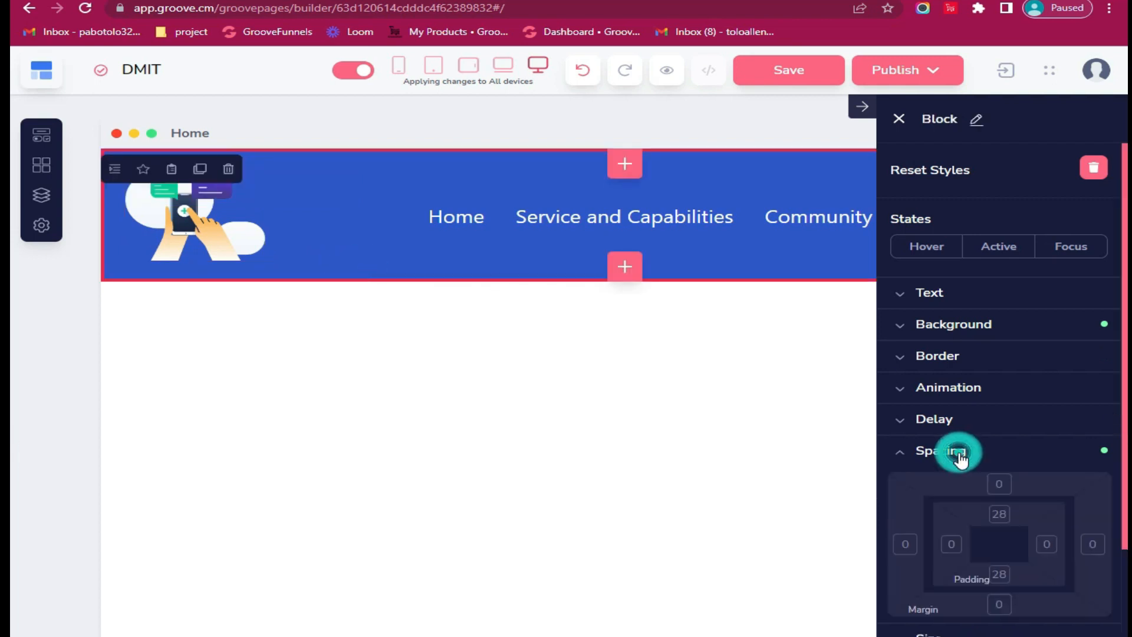
click(1008, 518)
click(1000, 578)
drag(904, 636, 885, 636)
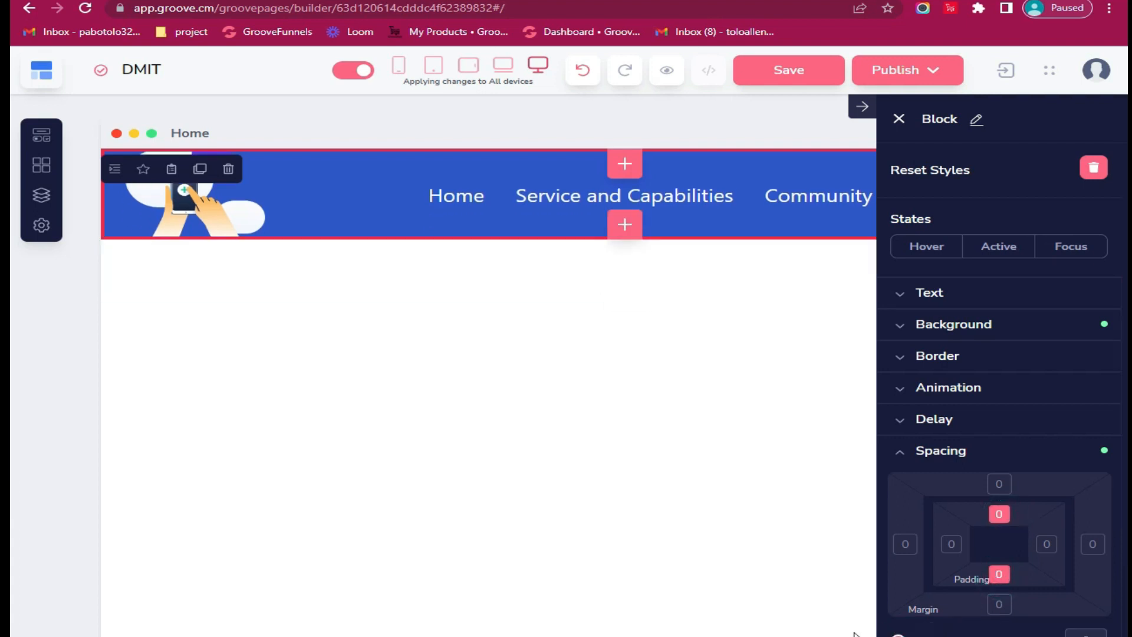
click(788, 74)
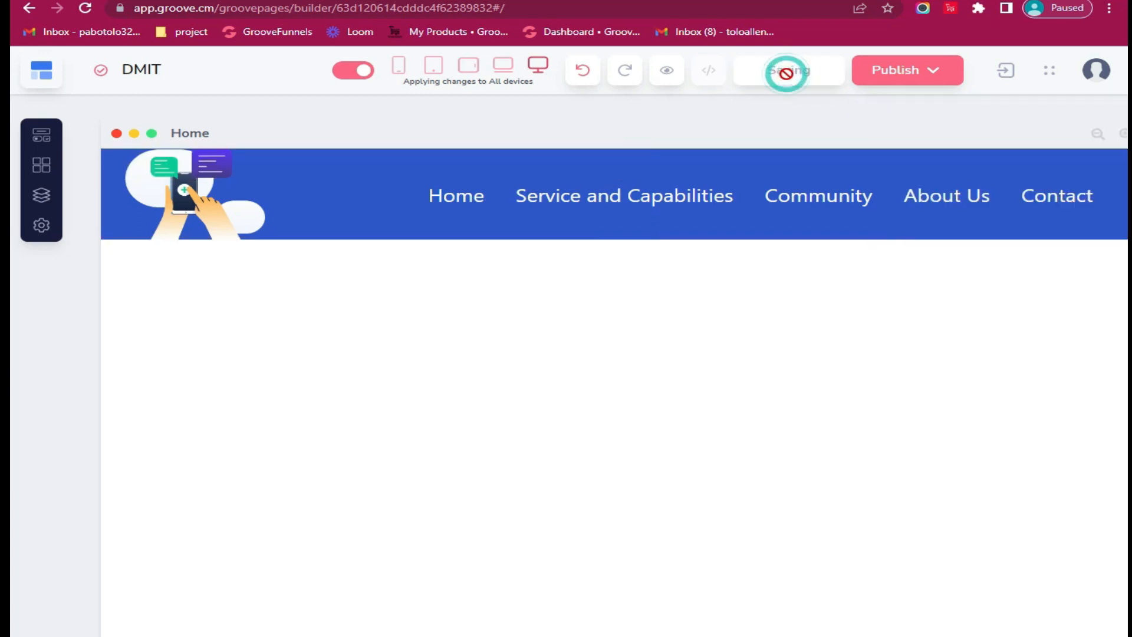
Set the background color of the whole navigation bar to a dark shade of blue from the blue swatches.
click(542, 205)
click(484, 214)
click(435, 203)
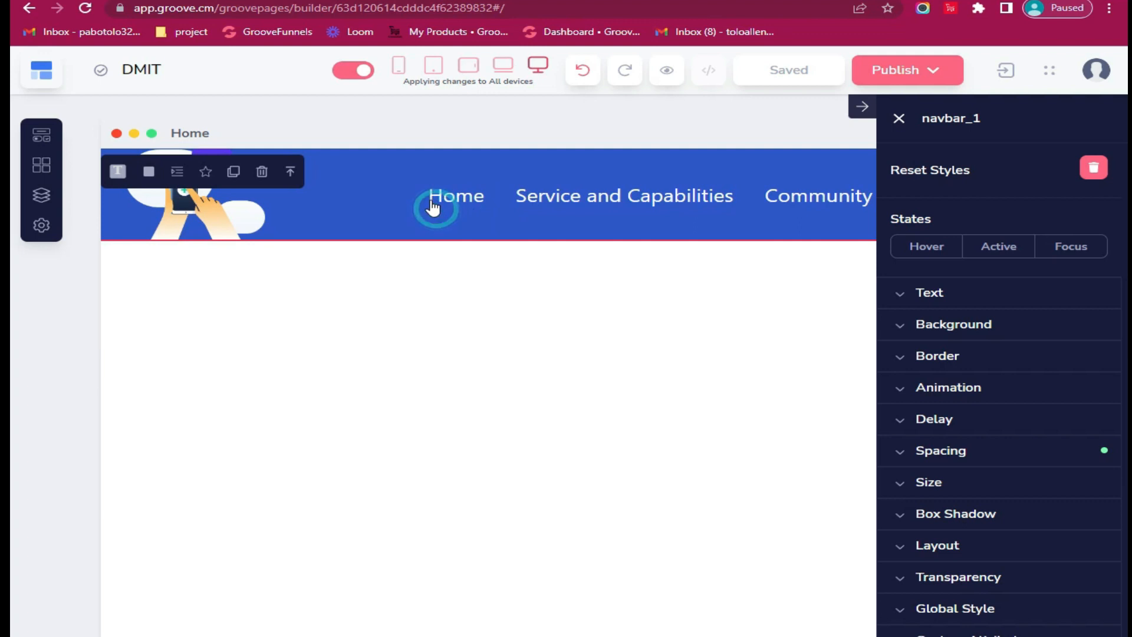
click(574, 203)
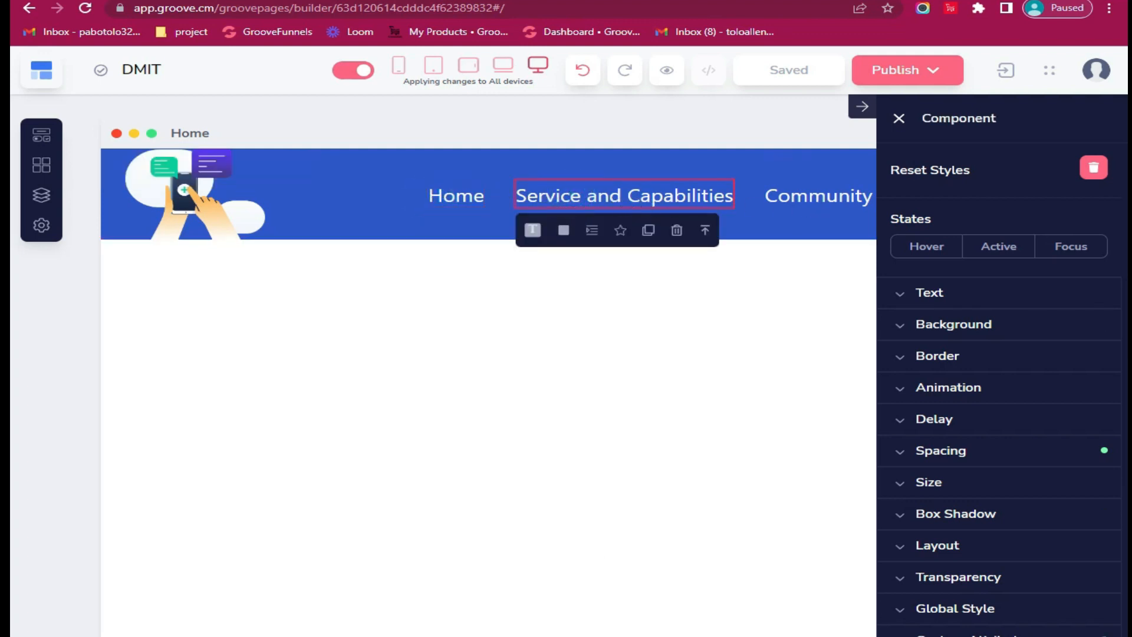
scroll(488, 365, right, 3)
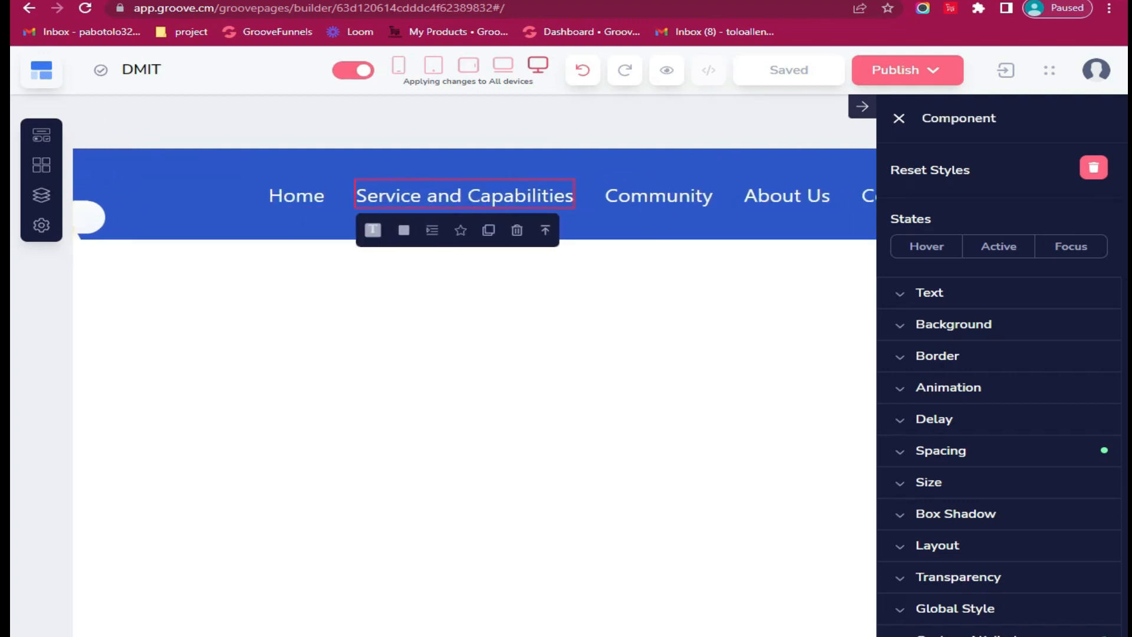
click(159, 232)
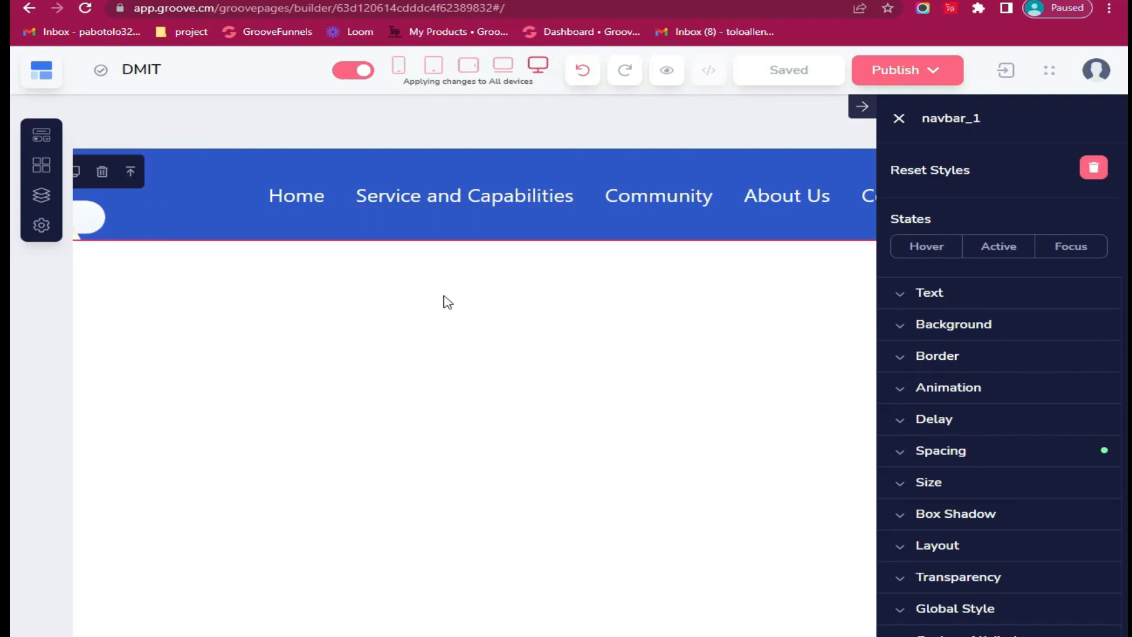
click(976, 326)
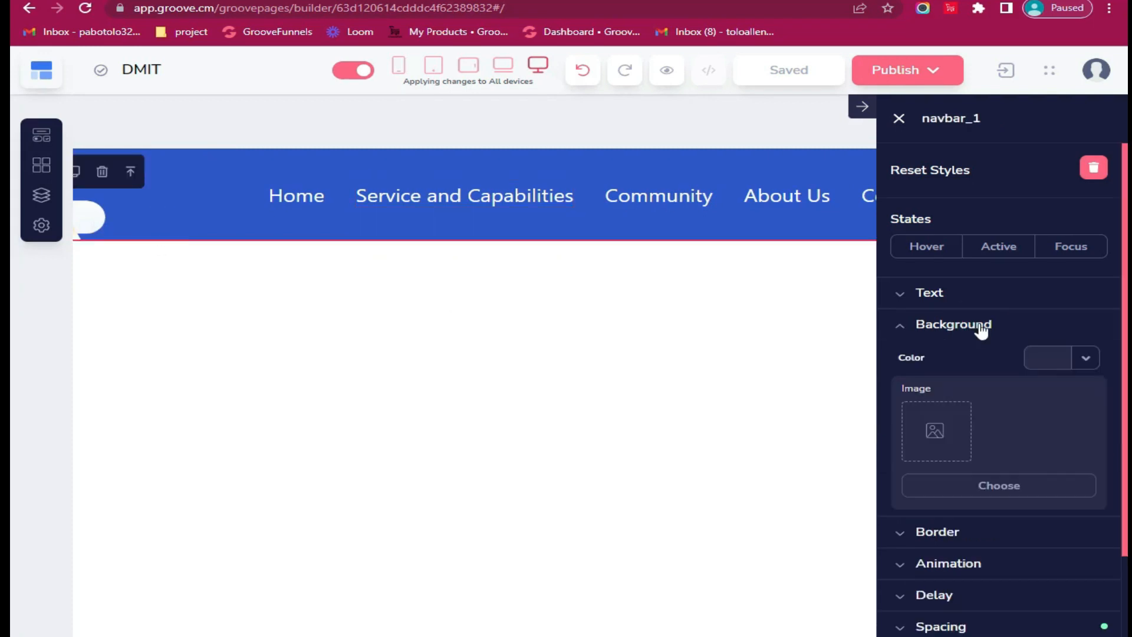
click(1045, 360)
mouse_move(918, 435)
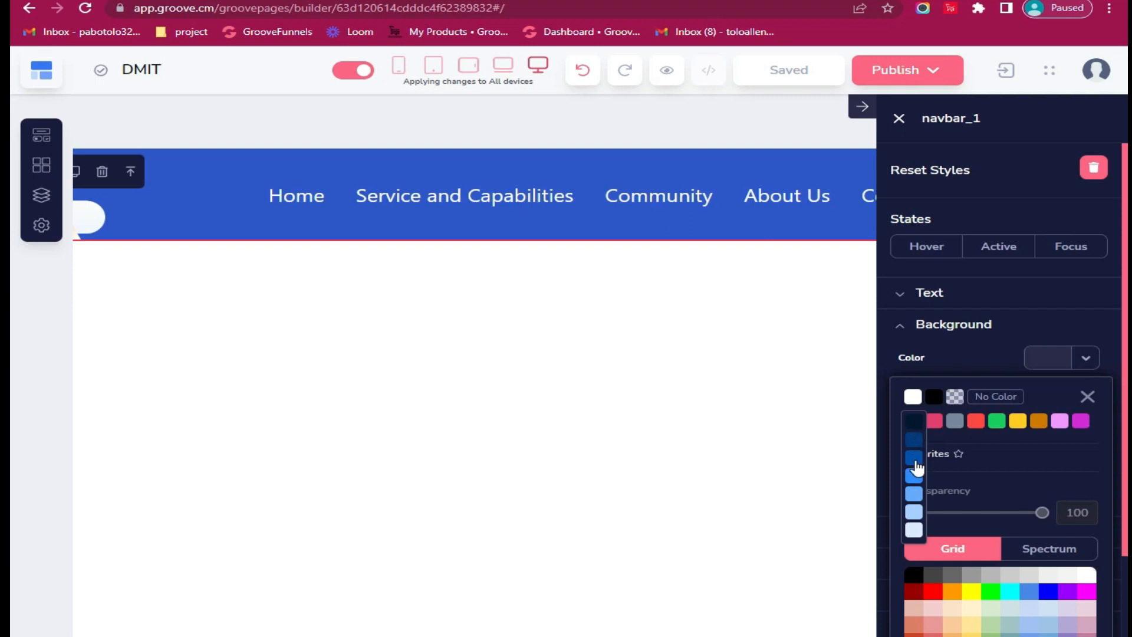
click(913, 448)
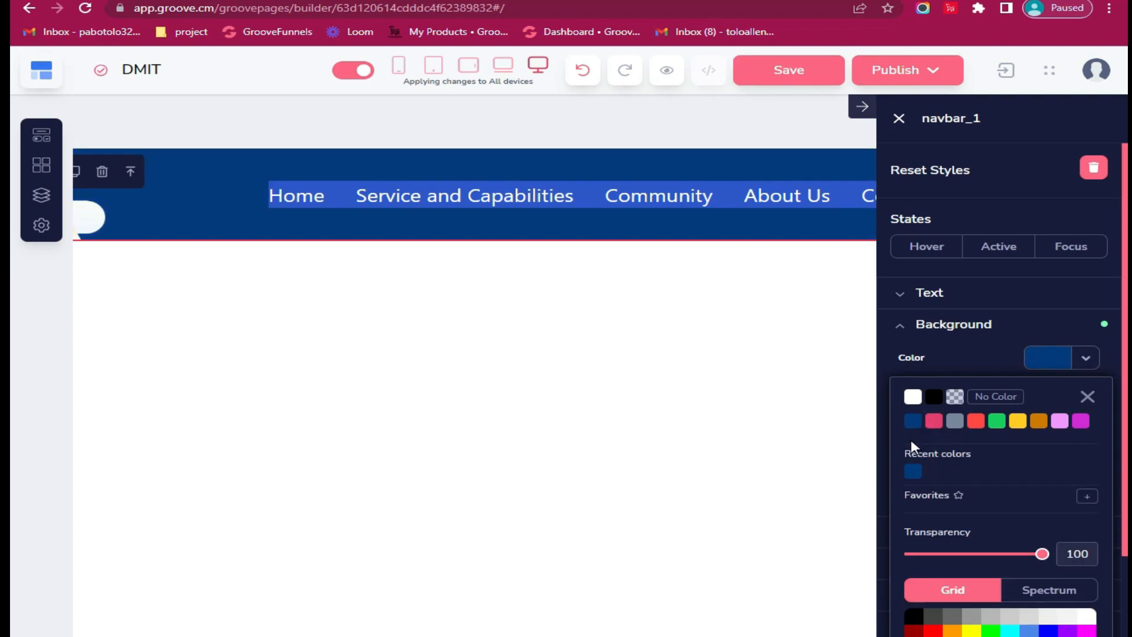
Match the navigation menu's background to the bar using the recently used dark blue.
click(579, 203)
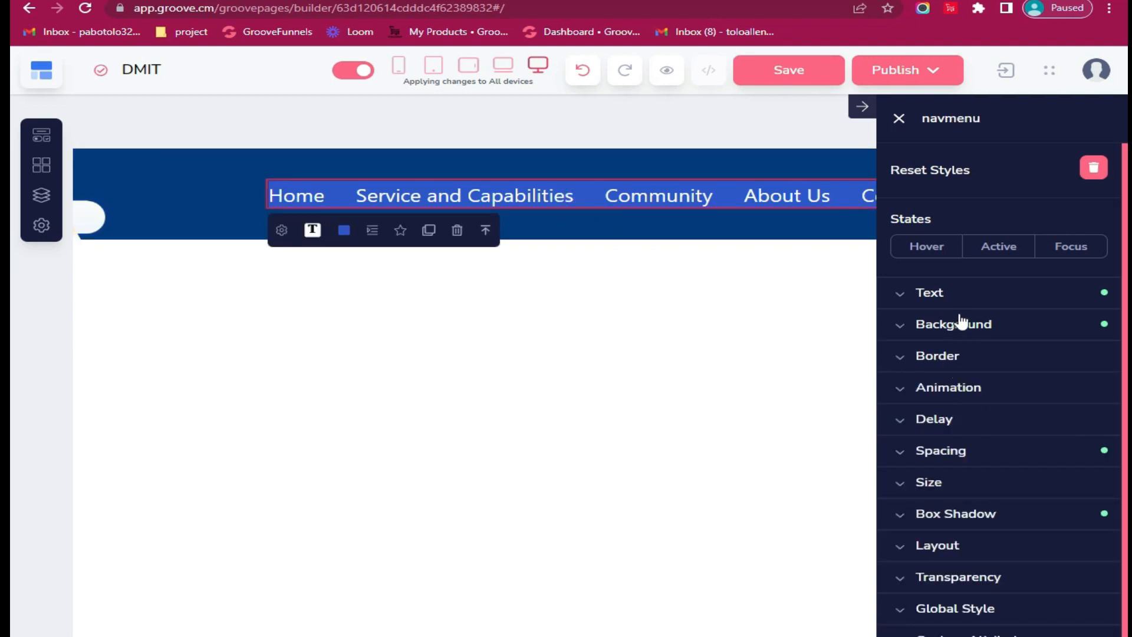
click(961, 325)
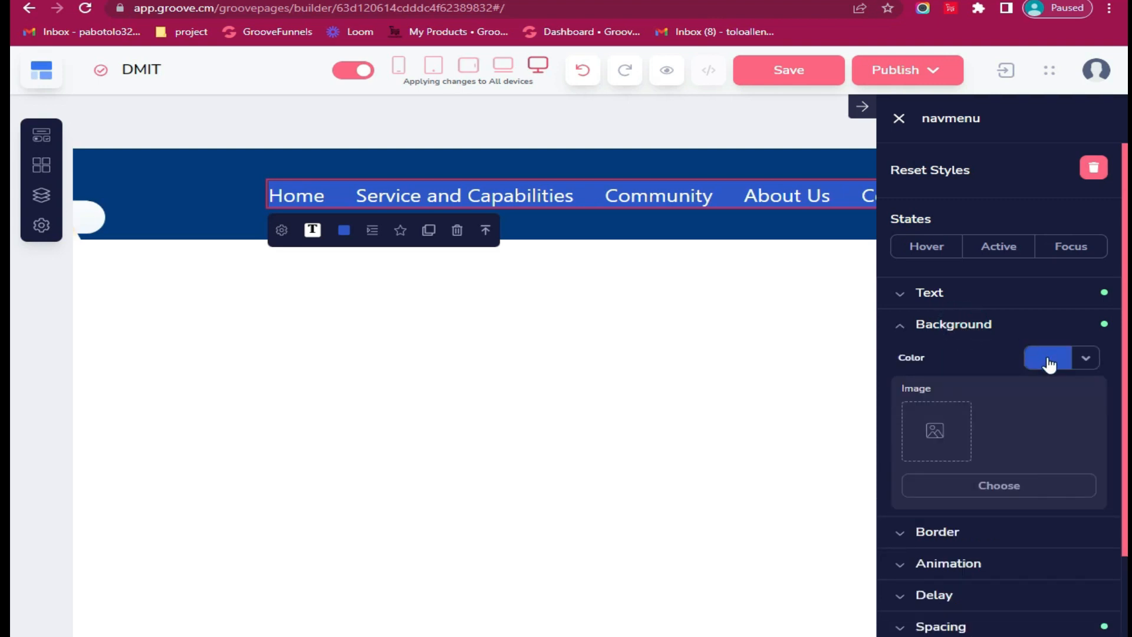
click(1049, 366)
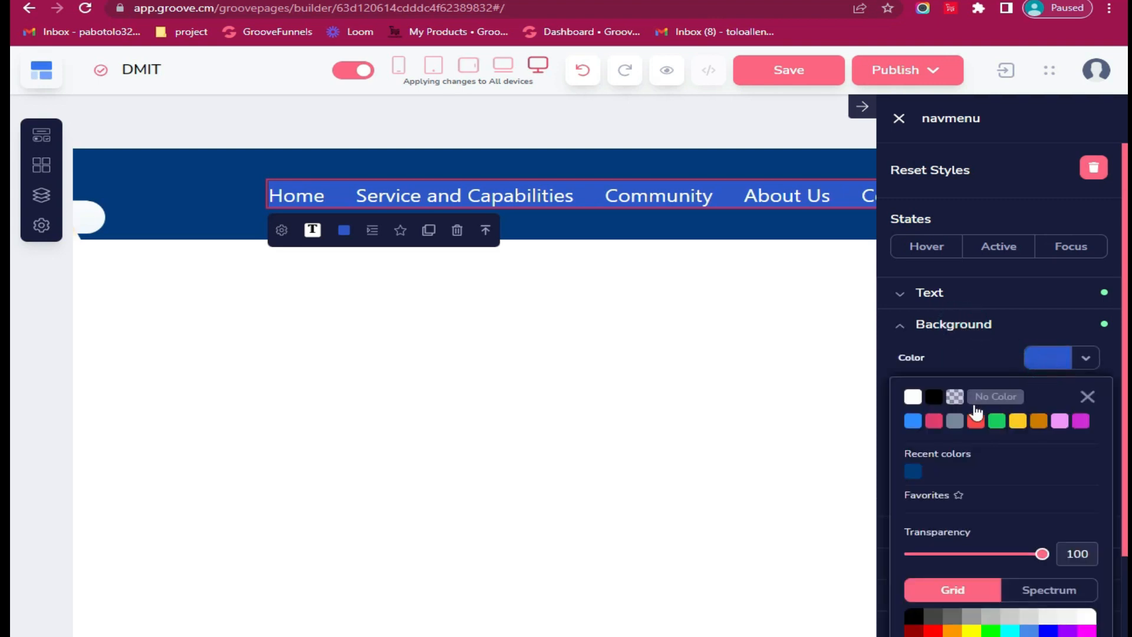
click(916, 477)
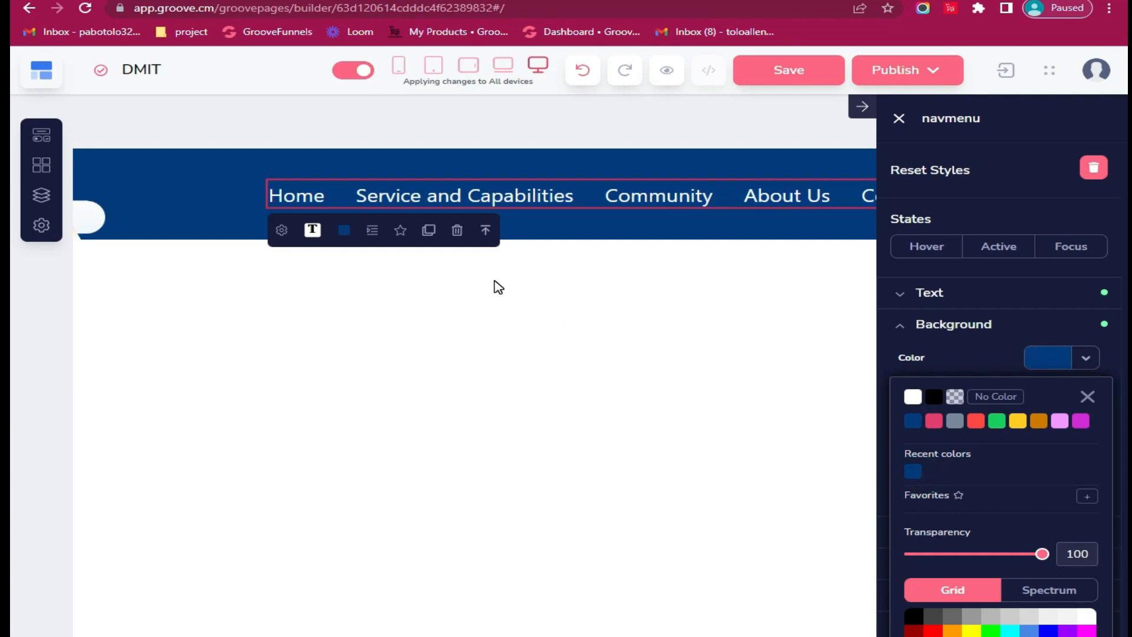
Set the navigation menu's text size to 20 and save the site.
click(938, 325)
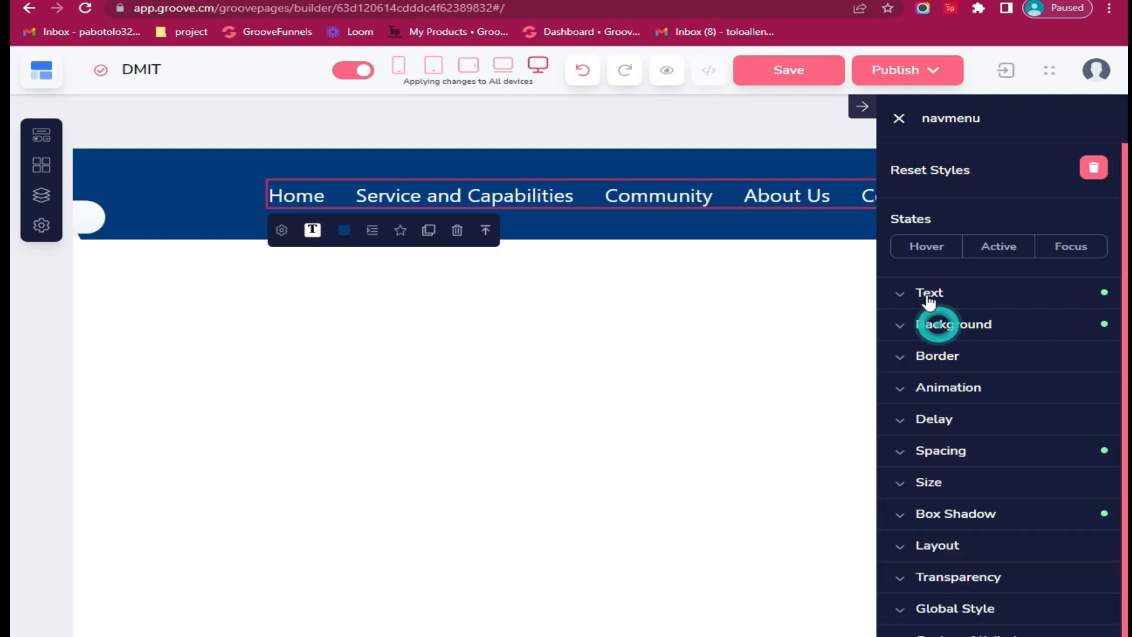
click(928, 295)
drag(935, 485, 932, 487)
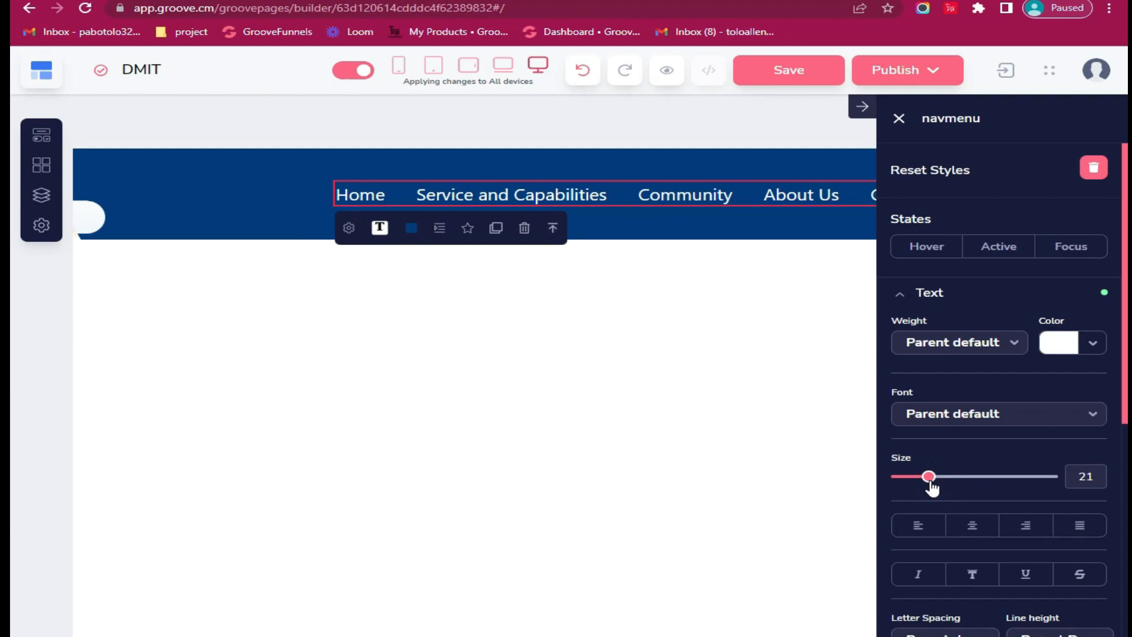
drag(1077, 477, 1128, 472)
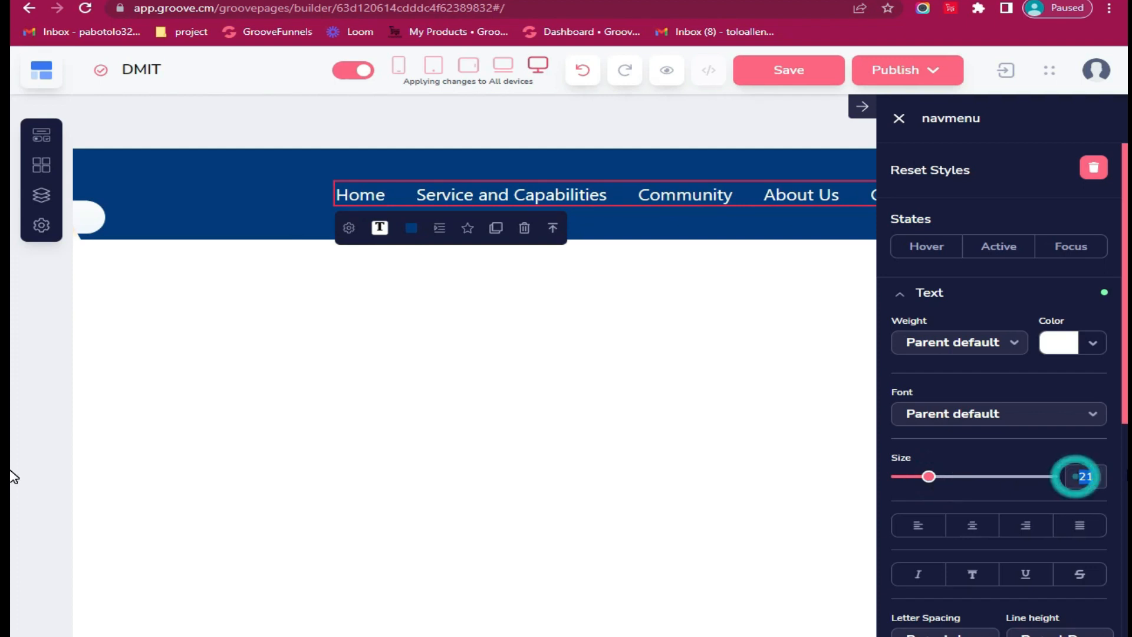
text(20)
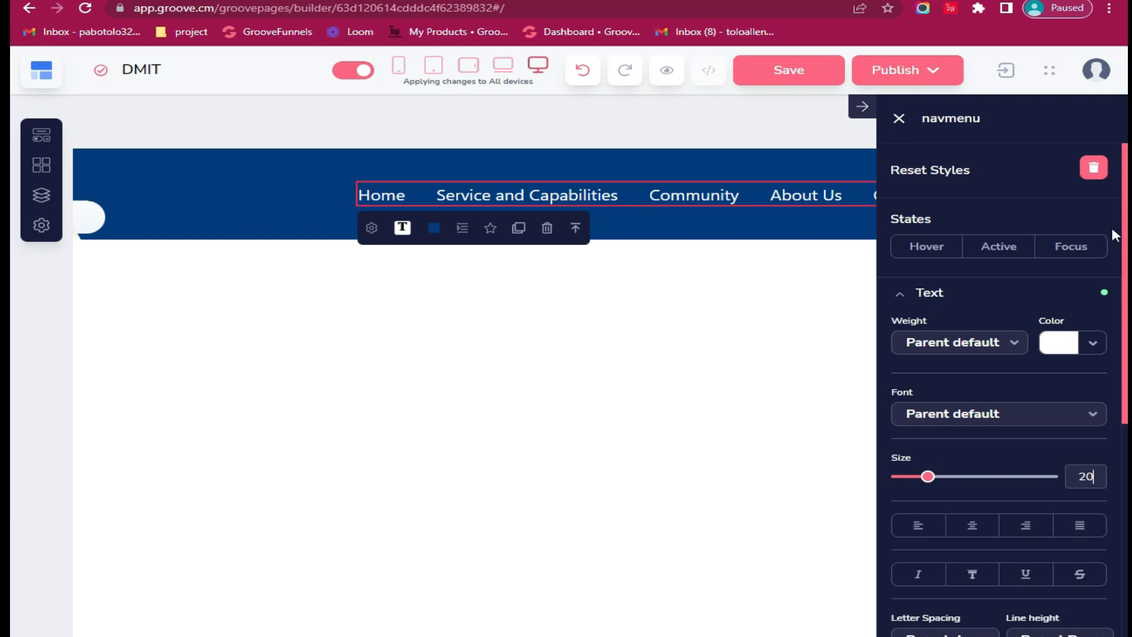
click(788, 78)
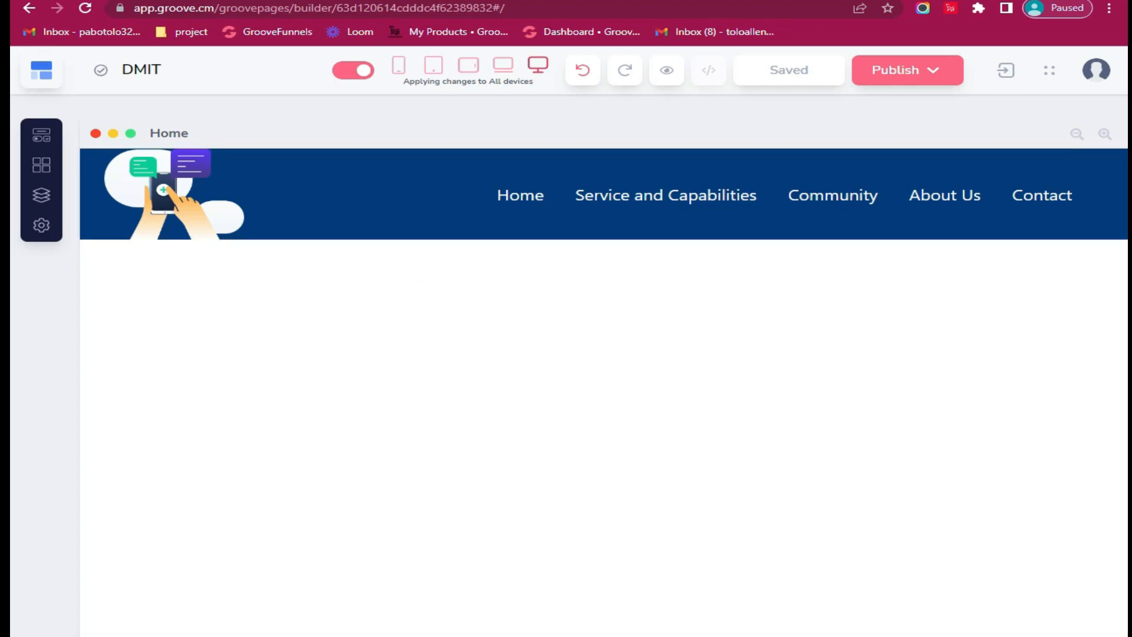
Switch to the Downloads folder in File Explorer and move the DMI site zip archive into a new folder.
mouse_move(376, 636)
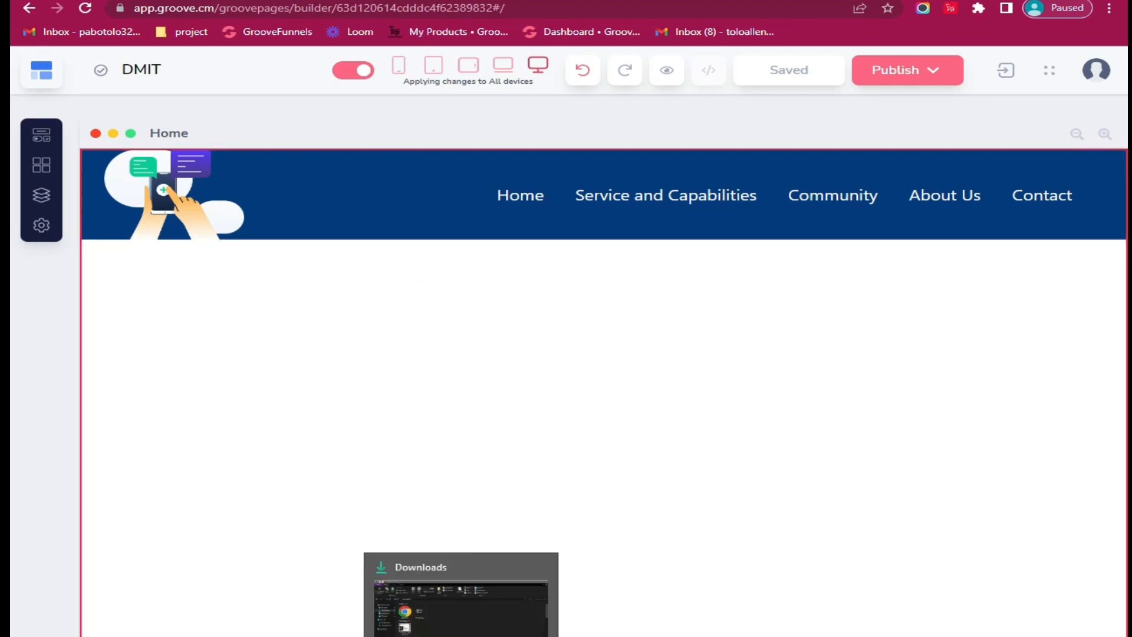
click(461, 636)
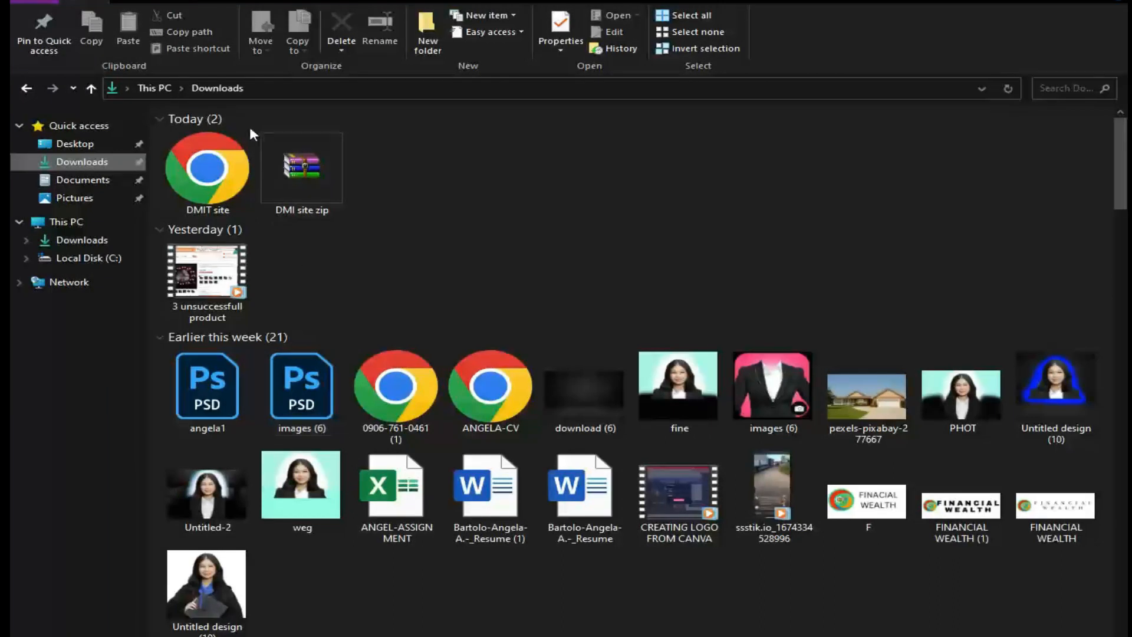
click(425, 27)
drag(306, 171, 389, 190)
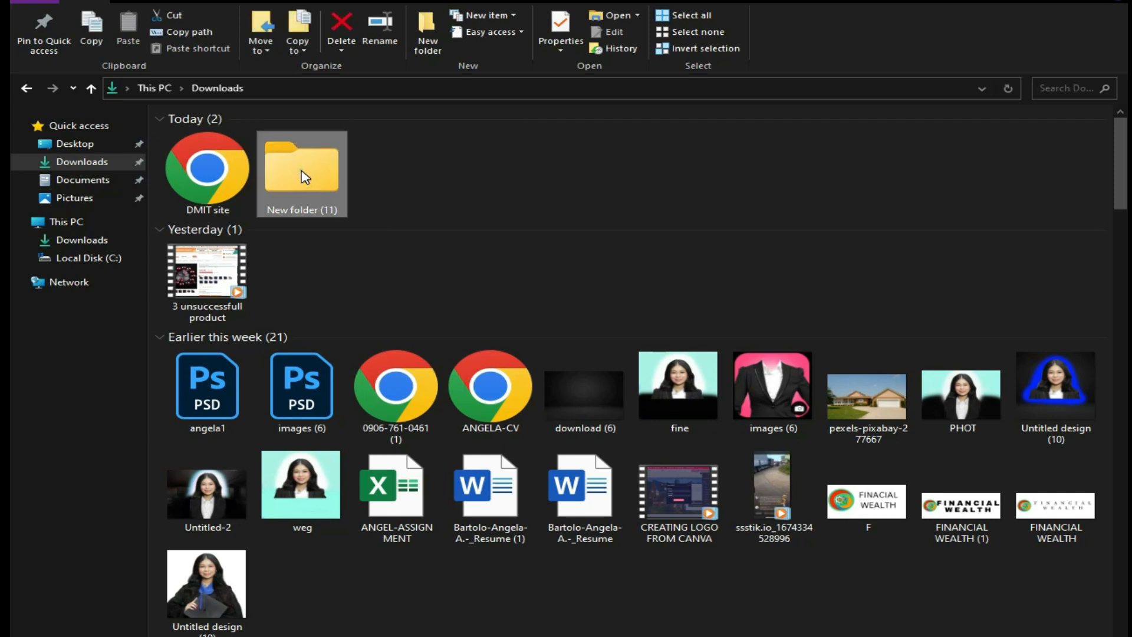
Extract the DMI site zip archive in place inside the new folder.
double_click(302, 173)
right_click(229, 138)
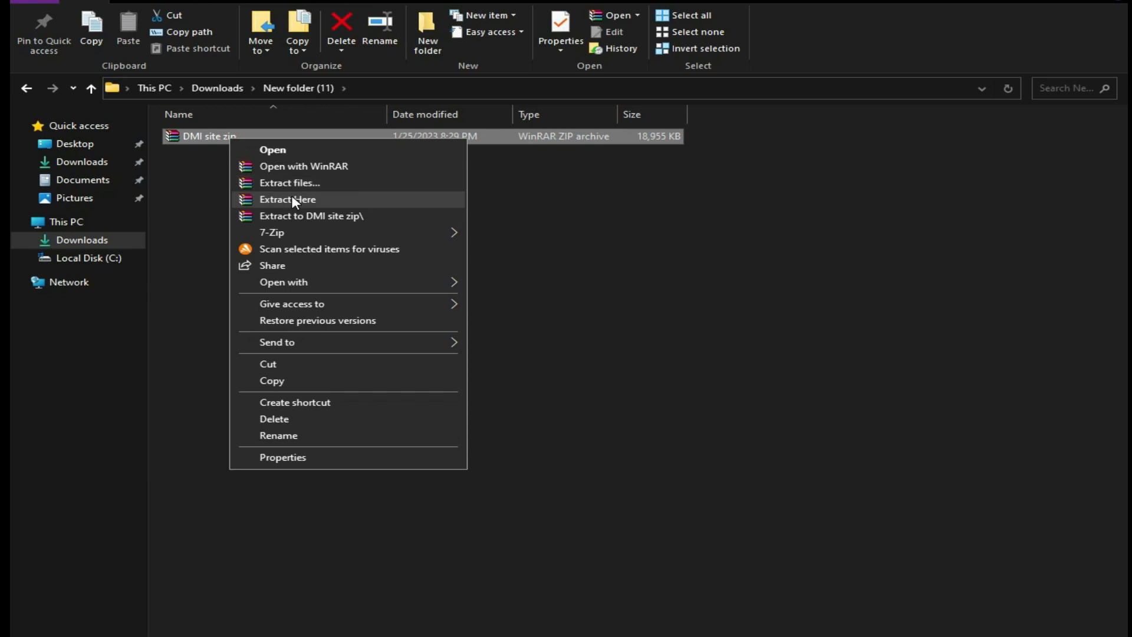
click(293, 200)
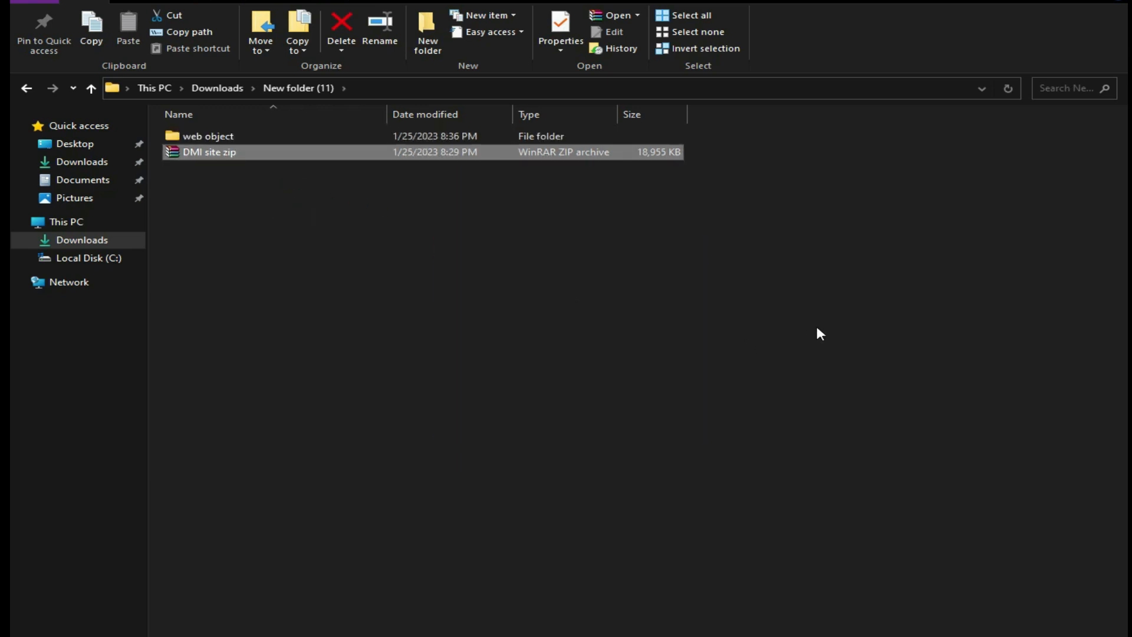
Open the extracted web object folder and display its files as large icons.
double_click(235, 135)
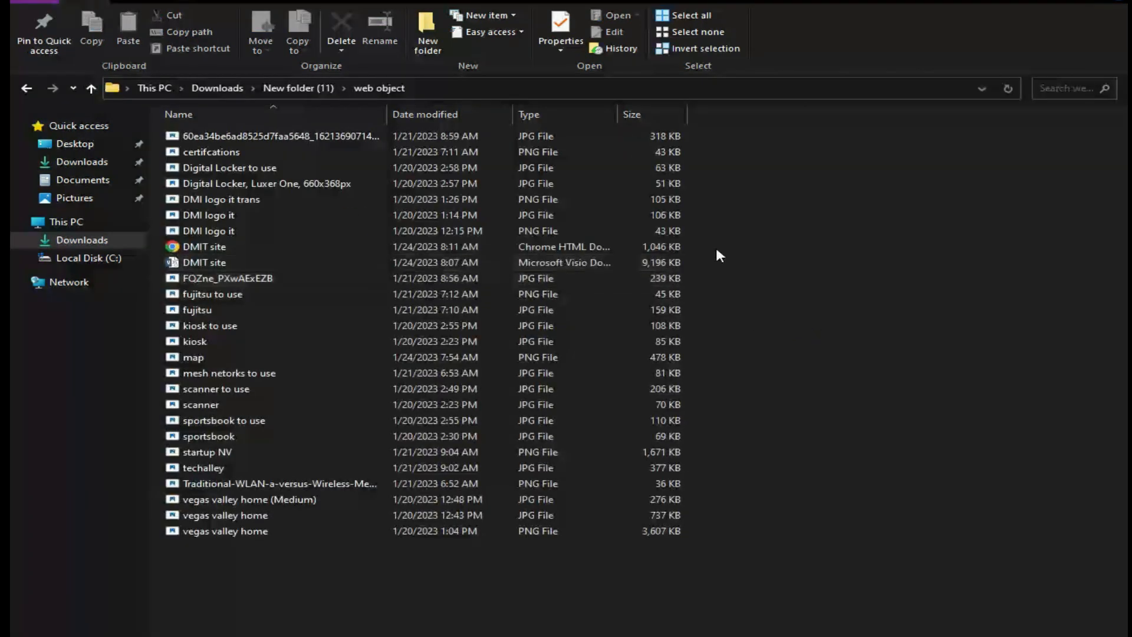
right_click(751, 216)
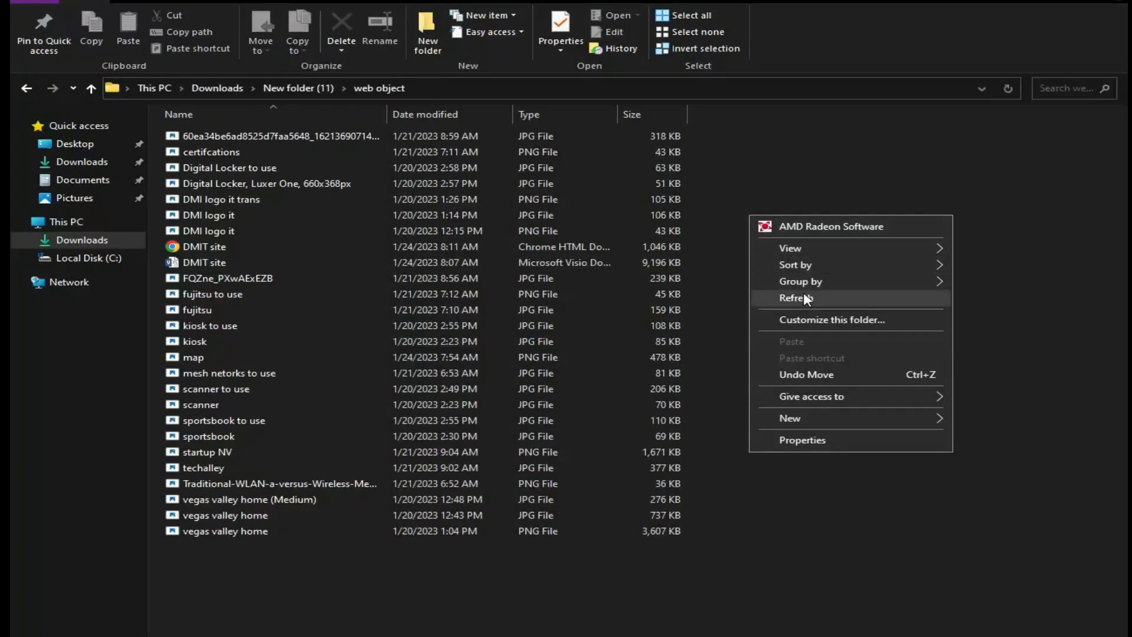
mouse_move(791, 250)
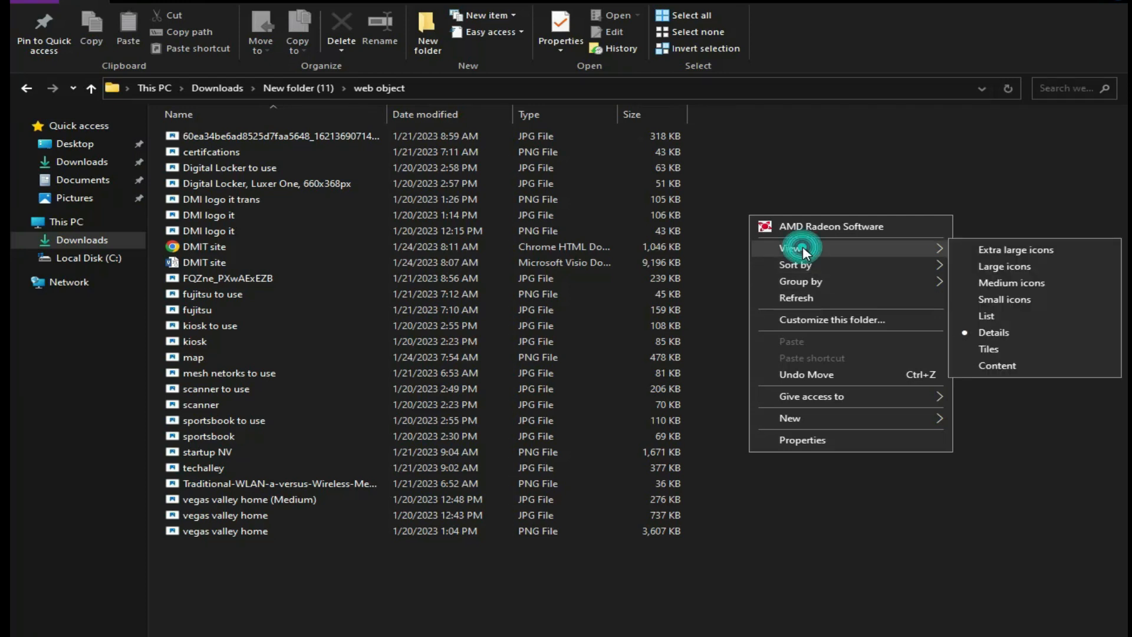
click(1025, 270)
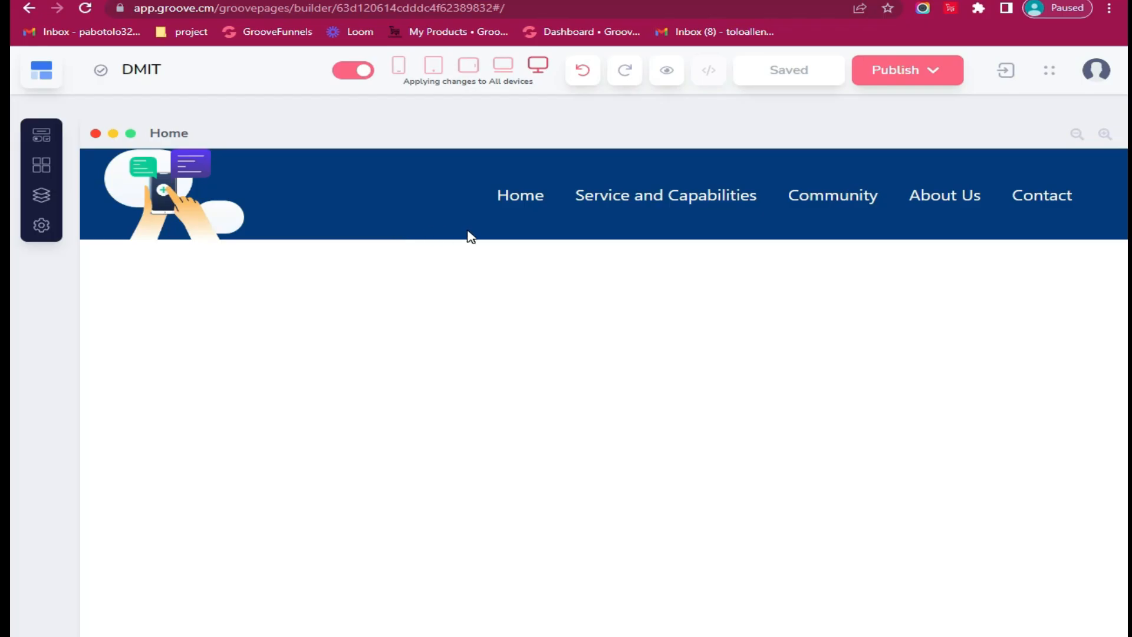
Add the yellow "Design blocks... that rock." block from the Gallery category to the Home page.
click(468, 234)
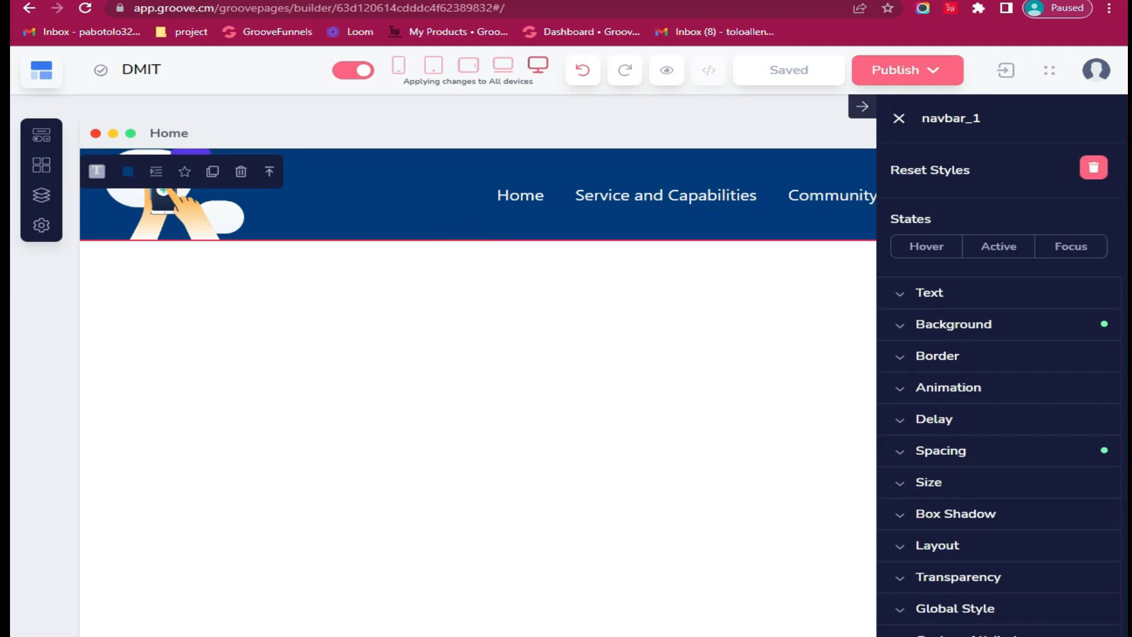
click(589, 246)
click(601, 224)
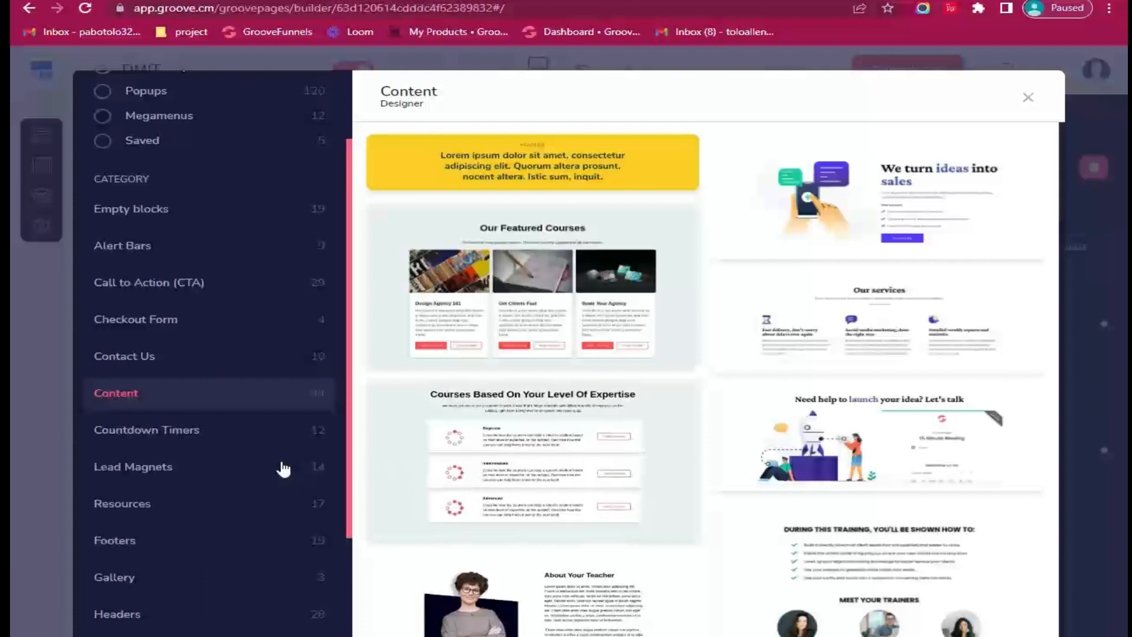
scroll(255, 461, down, 3)
scroll(254, 461, down, 1)
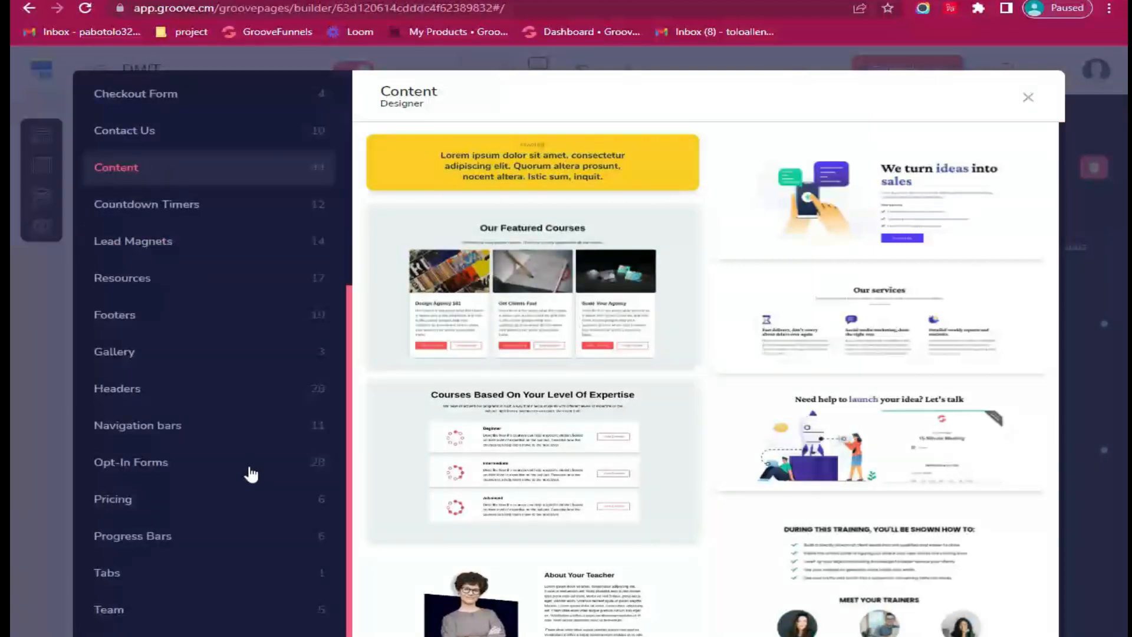
click(144, 360)
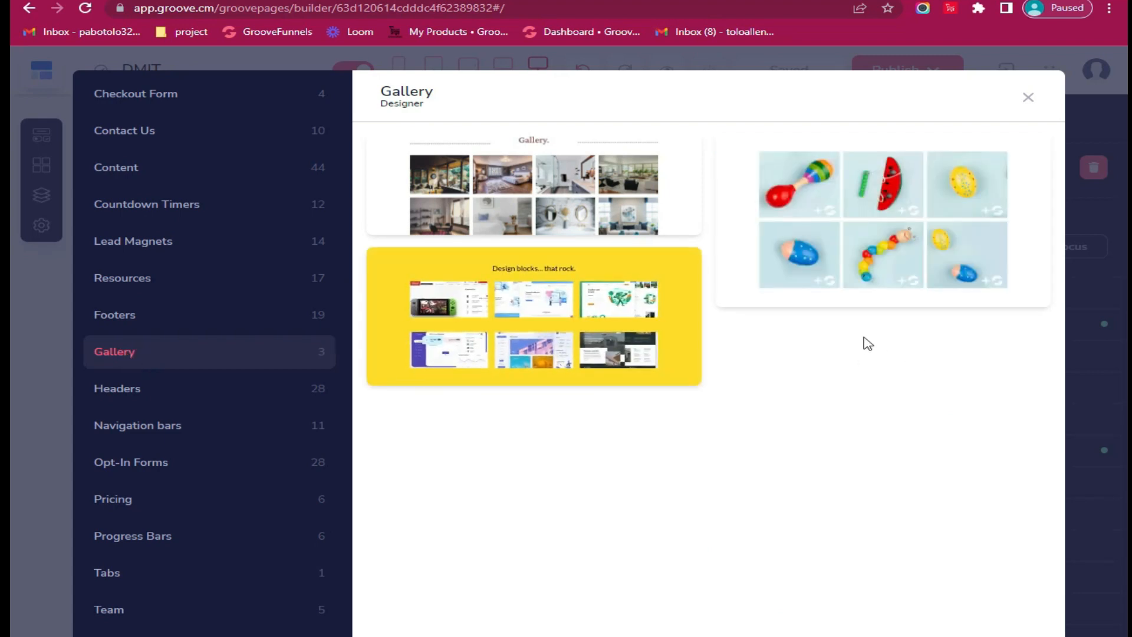
click(527, 327)
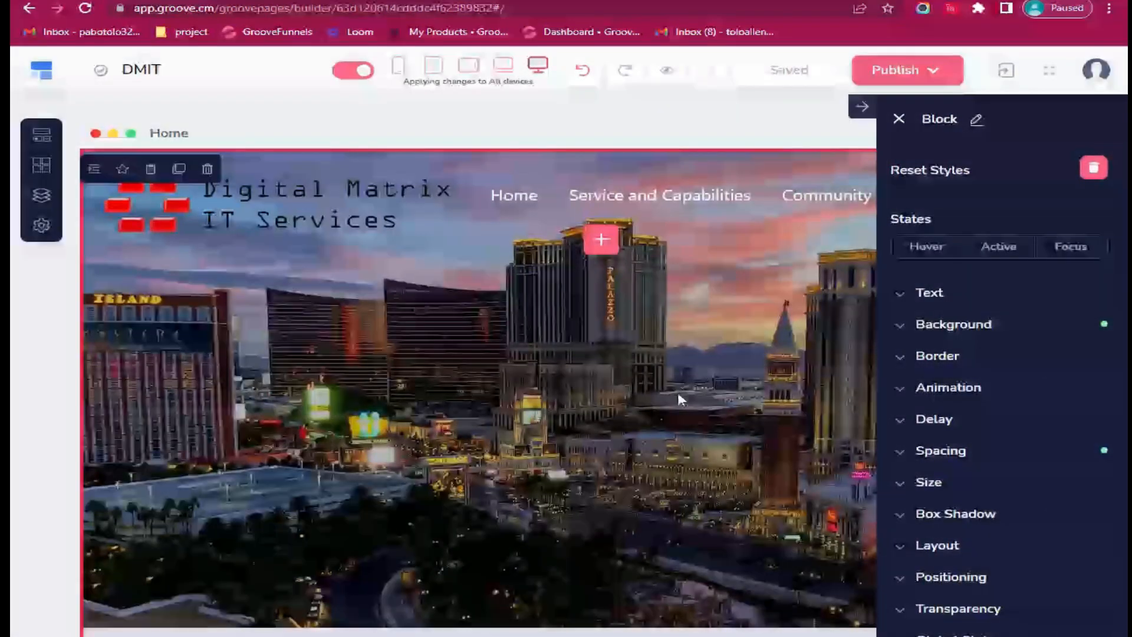
Set the background color of the "Design blocks... that rock." gallery block to white.
scroll(710, 418, down, 4)
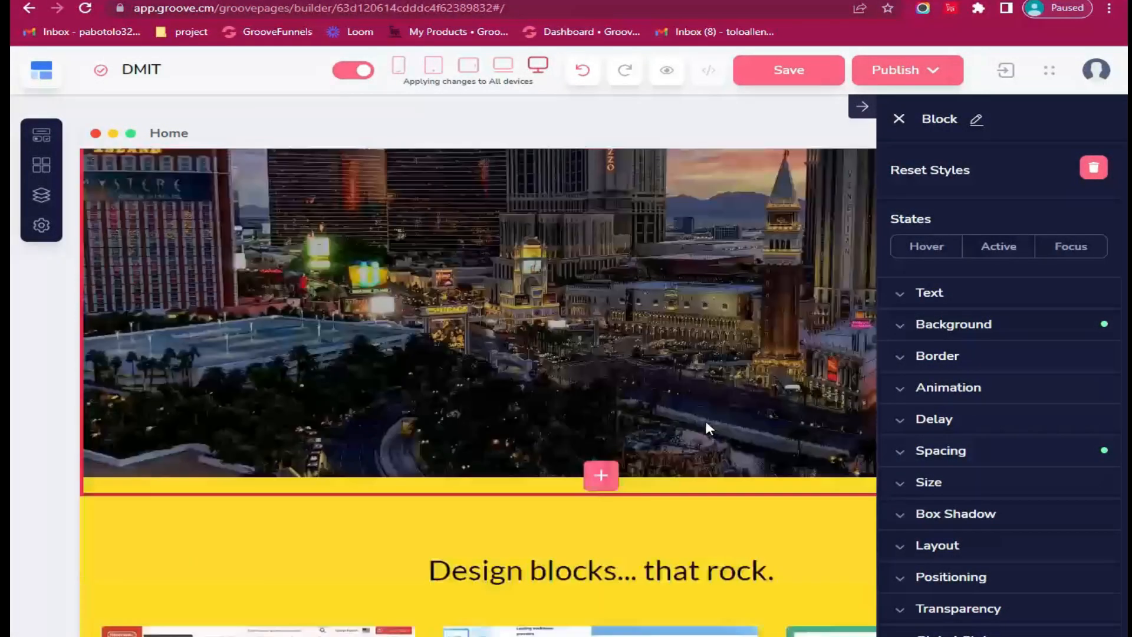
scroll(705, 418, down, 4)
scroll(698, 430, down, 1)
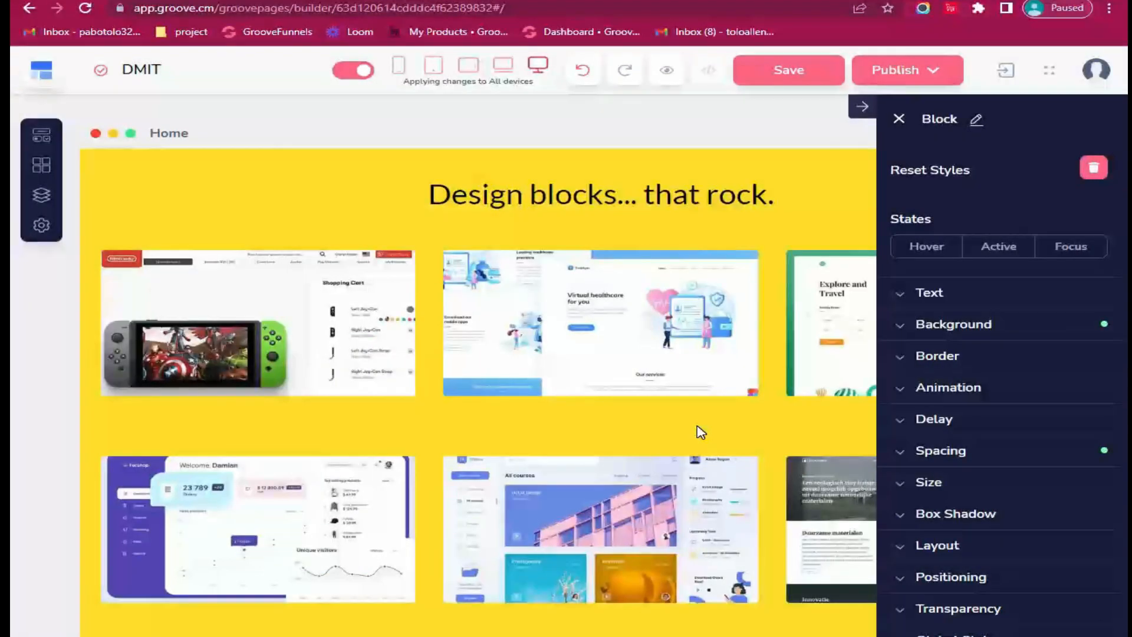
scroll(642, 452, down, 1)
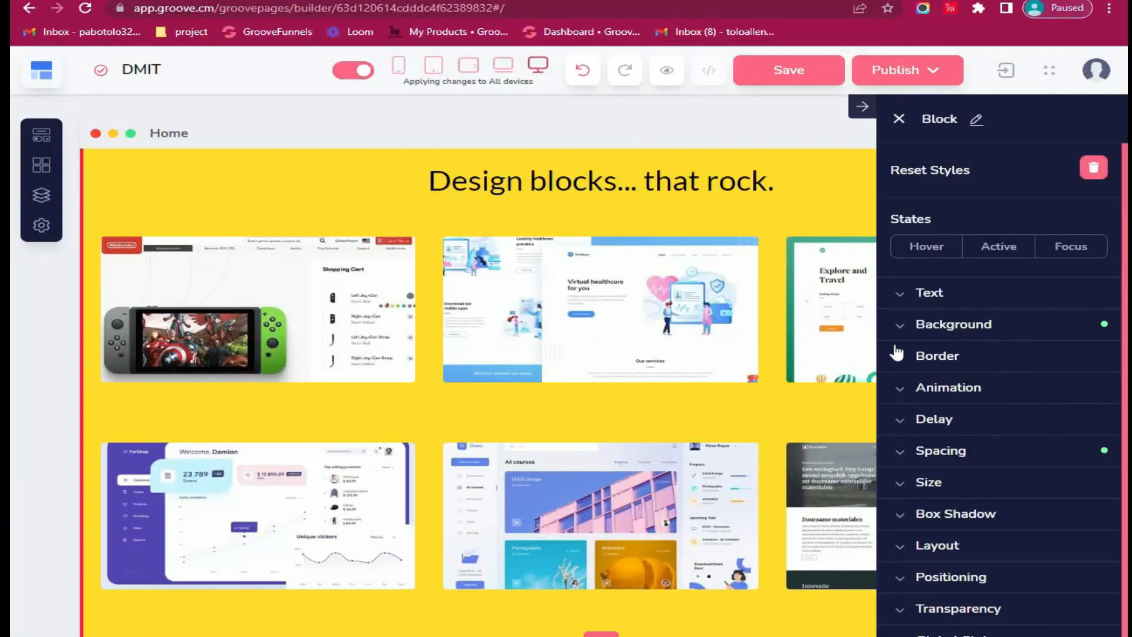
click(987, 325)
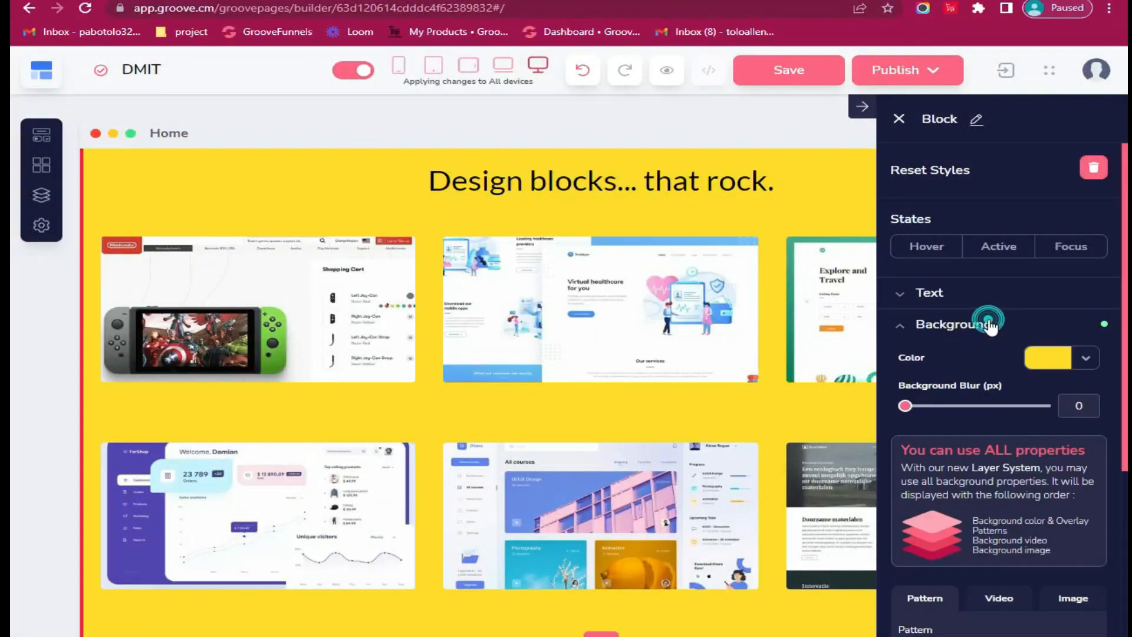
click(1050, 361)
click(914, 400)
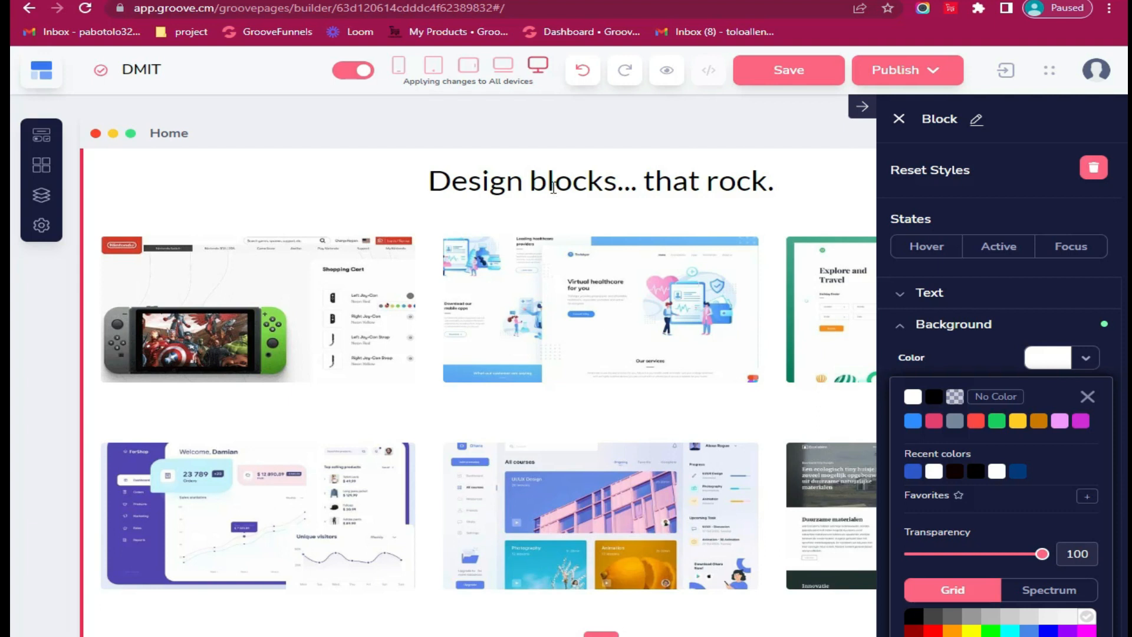
Open the "Design blocks... that rock." heading above the gallery images for text editing.
click(553, 186)
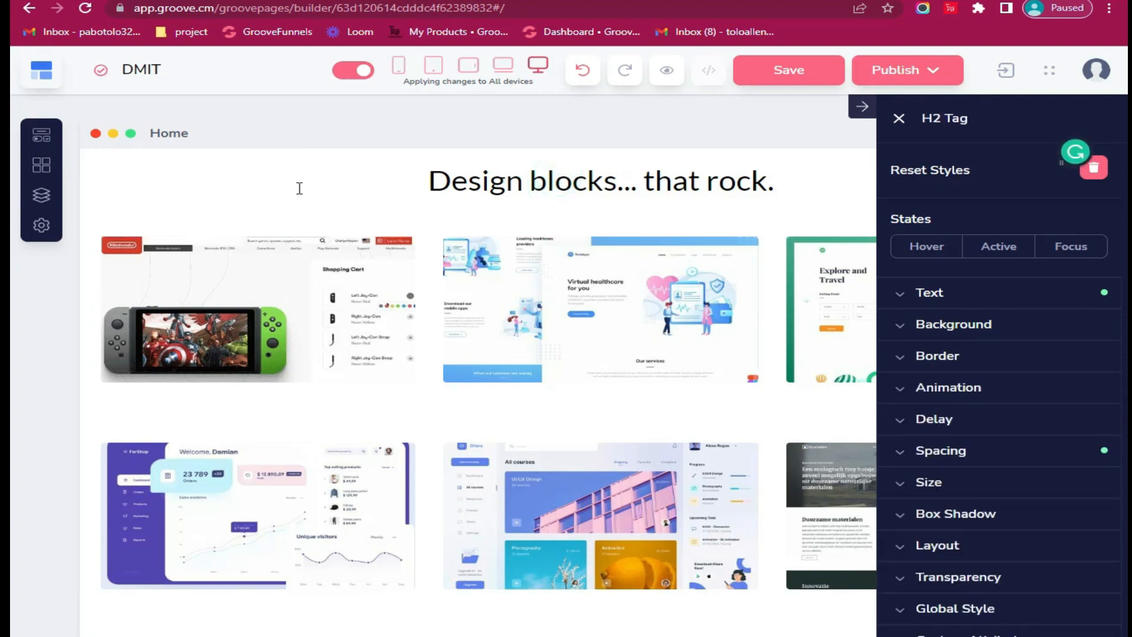
click(469, 184)
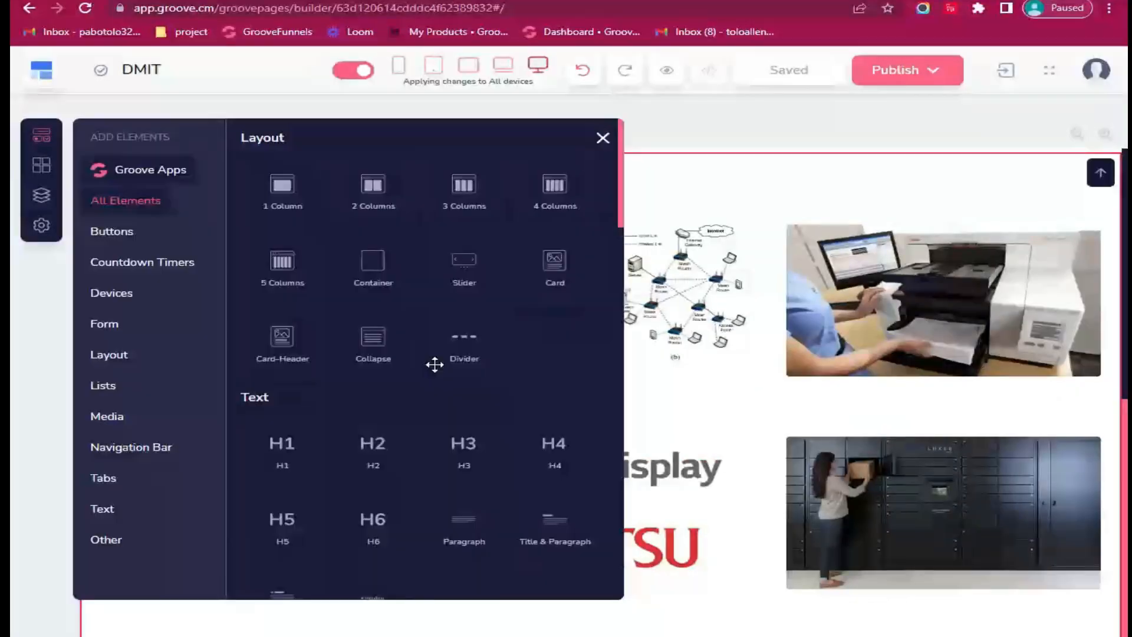
Add H4 captions beneath the gallery images, with "Digital Display System" and "Mesh Networks and Wireless" under the first two.
scroll(435, 372, down, 5)
scroll(435, 386, up, 1)
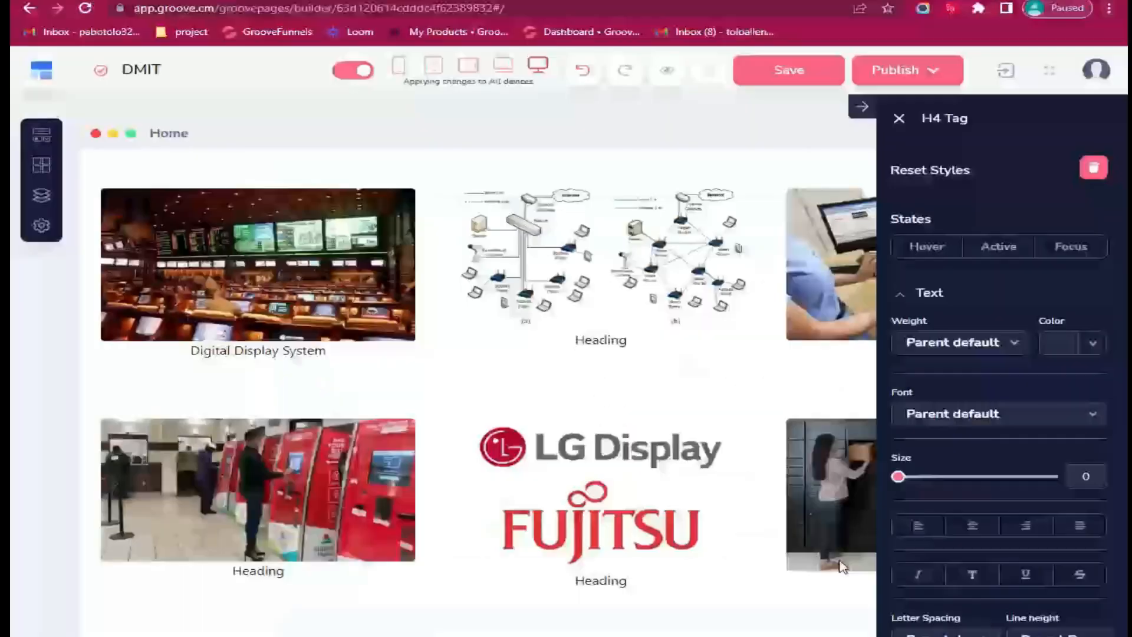
click(263, 318)
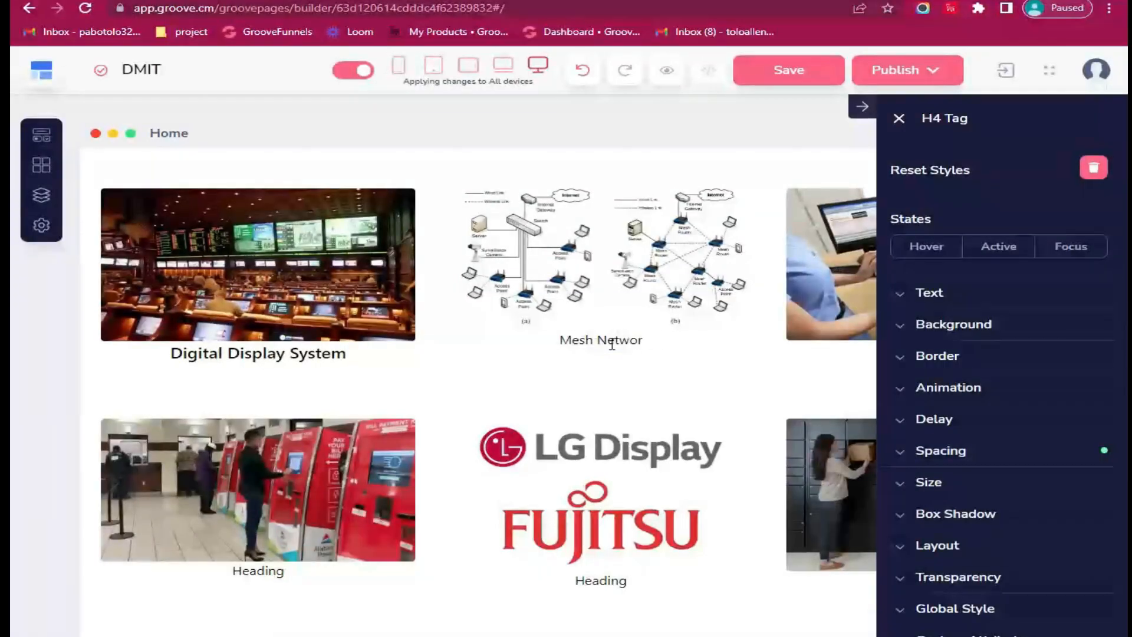
text(ks and Wireless)
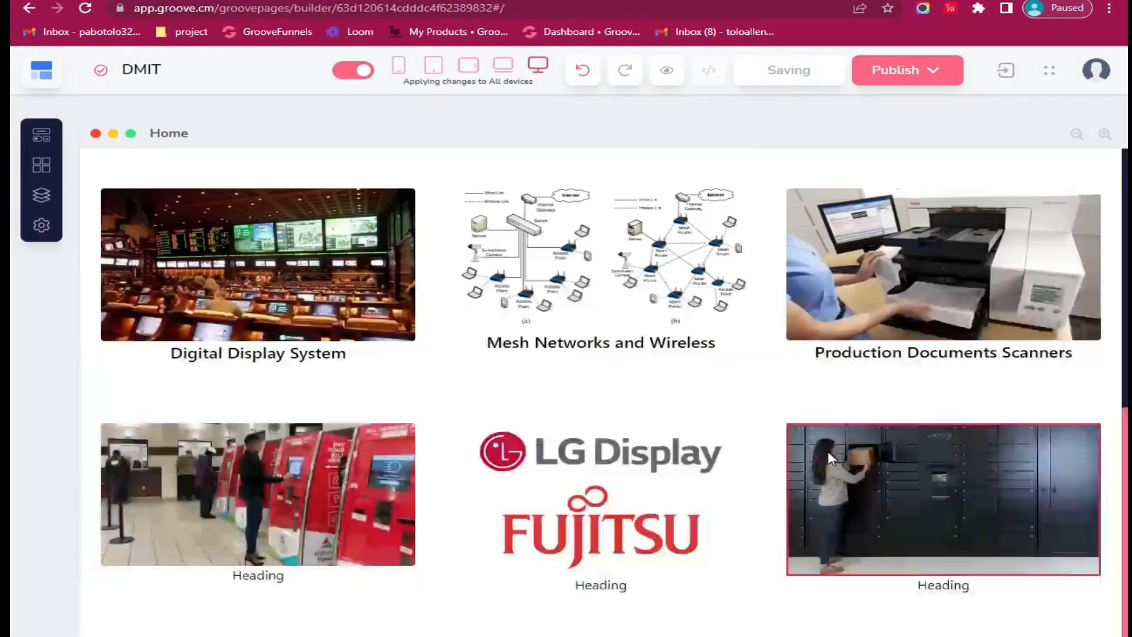
Caption the red kiosks image "Commercial Kiosks" and the LG Display and Fujitsu logos image "Certifications", and open the latter caption's text styling.
click(259, 576)
text(Commercial Kiosks)
click(976, 298)
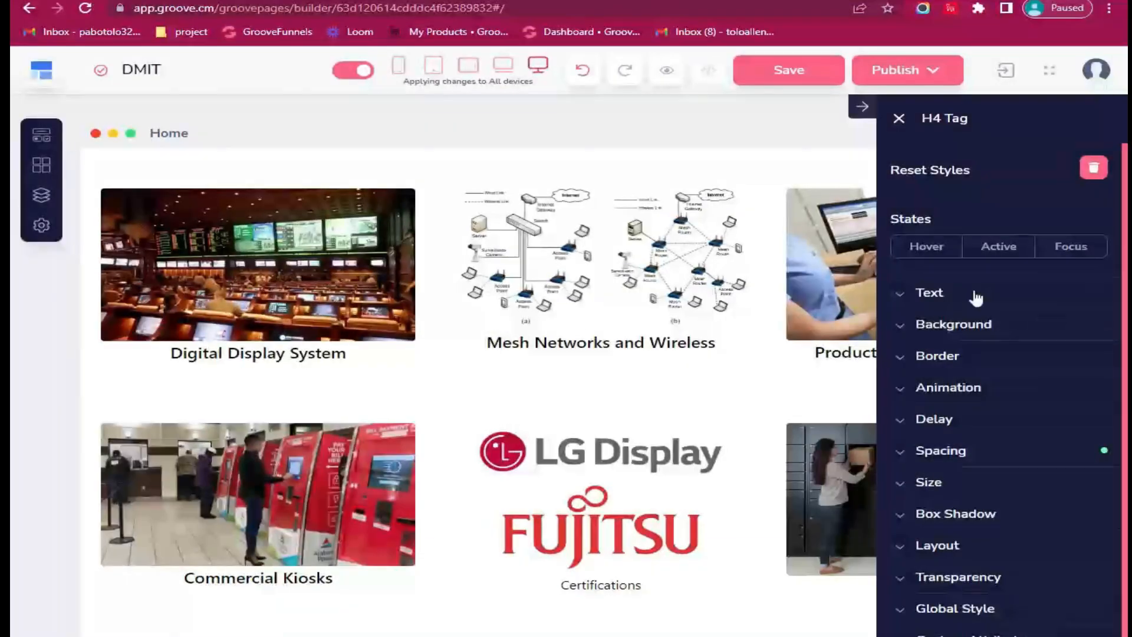